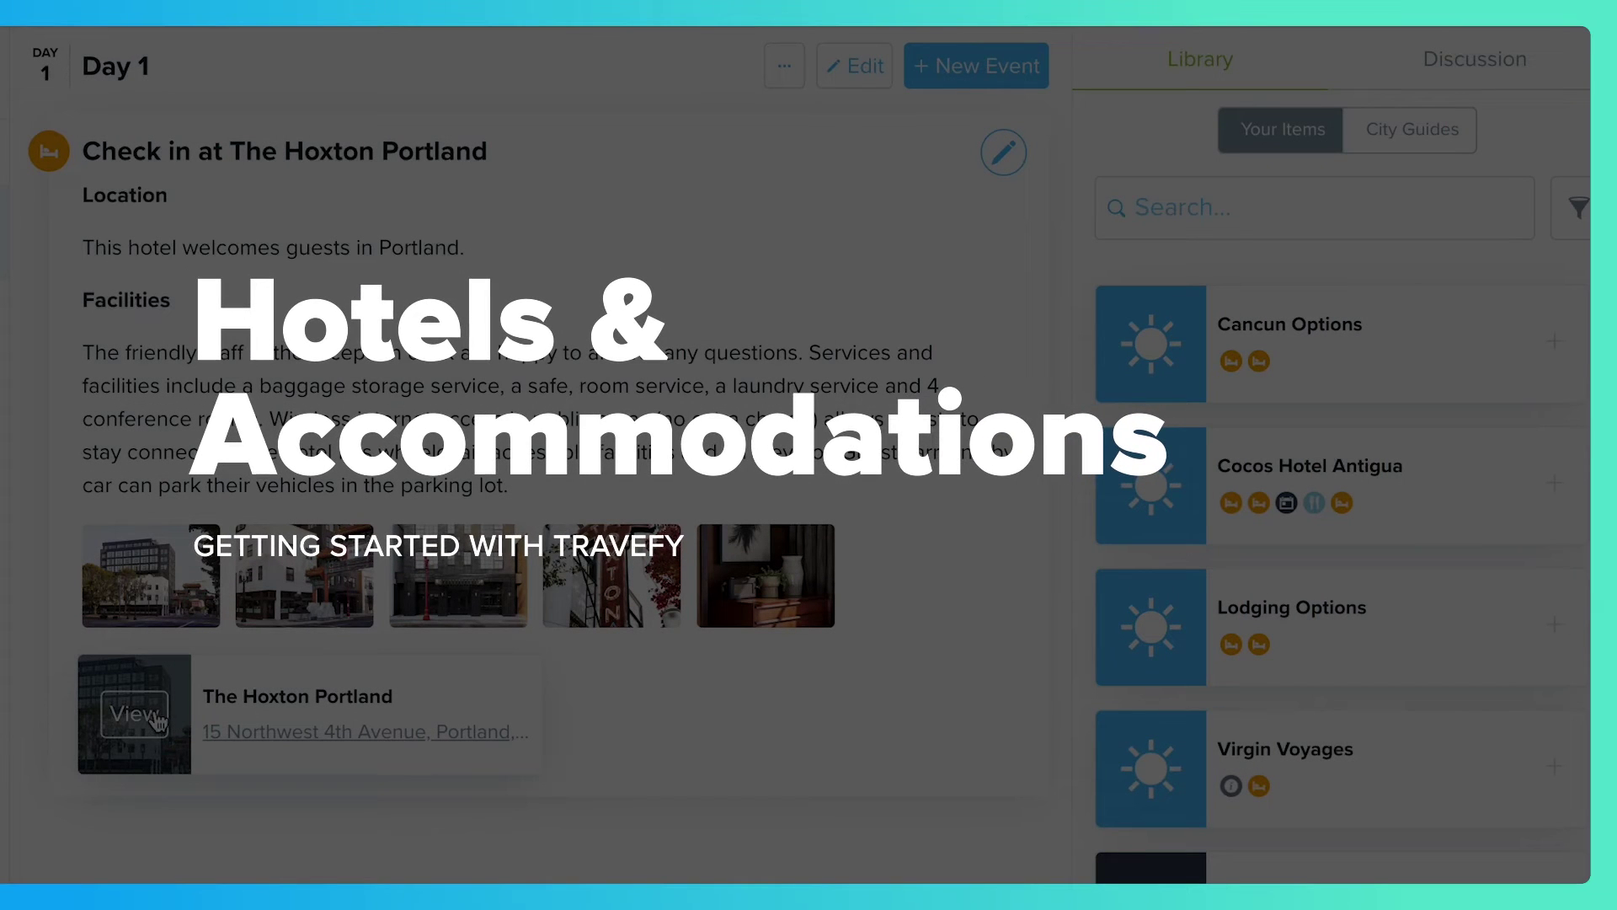
View The Hoxton Portland's place details and pan the map around the hotel
click(156, 720)
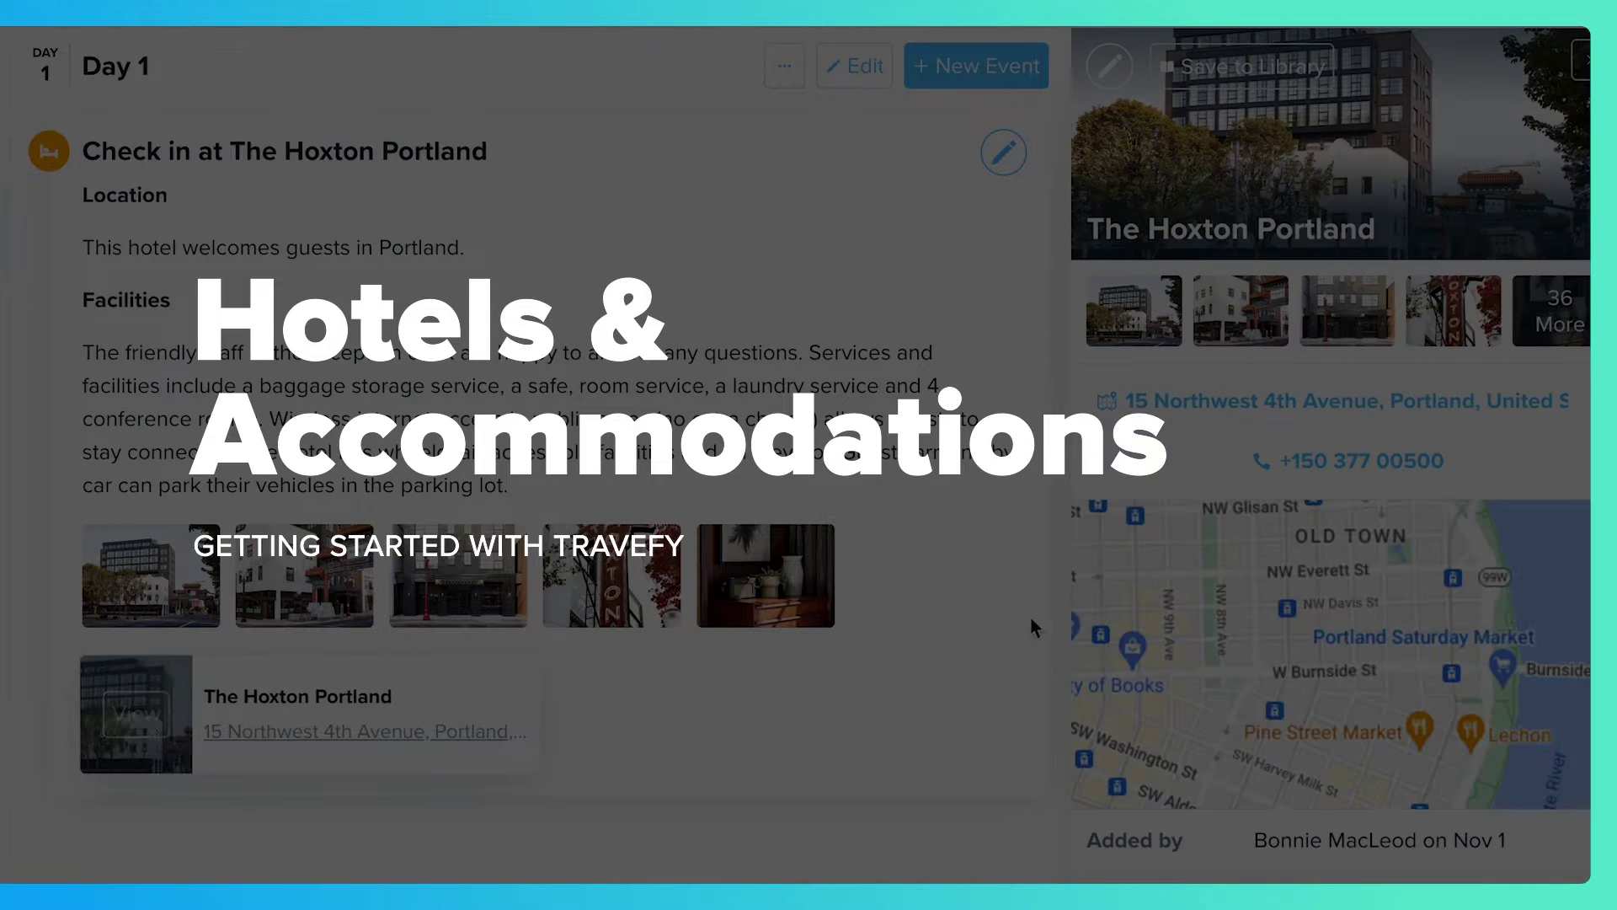
drag(1330, 646, 1402, 652)
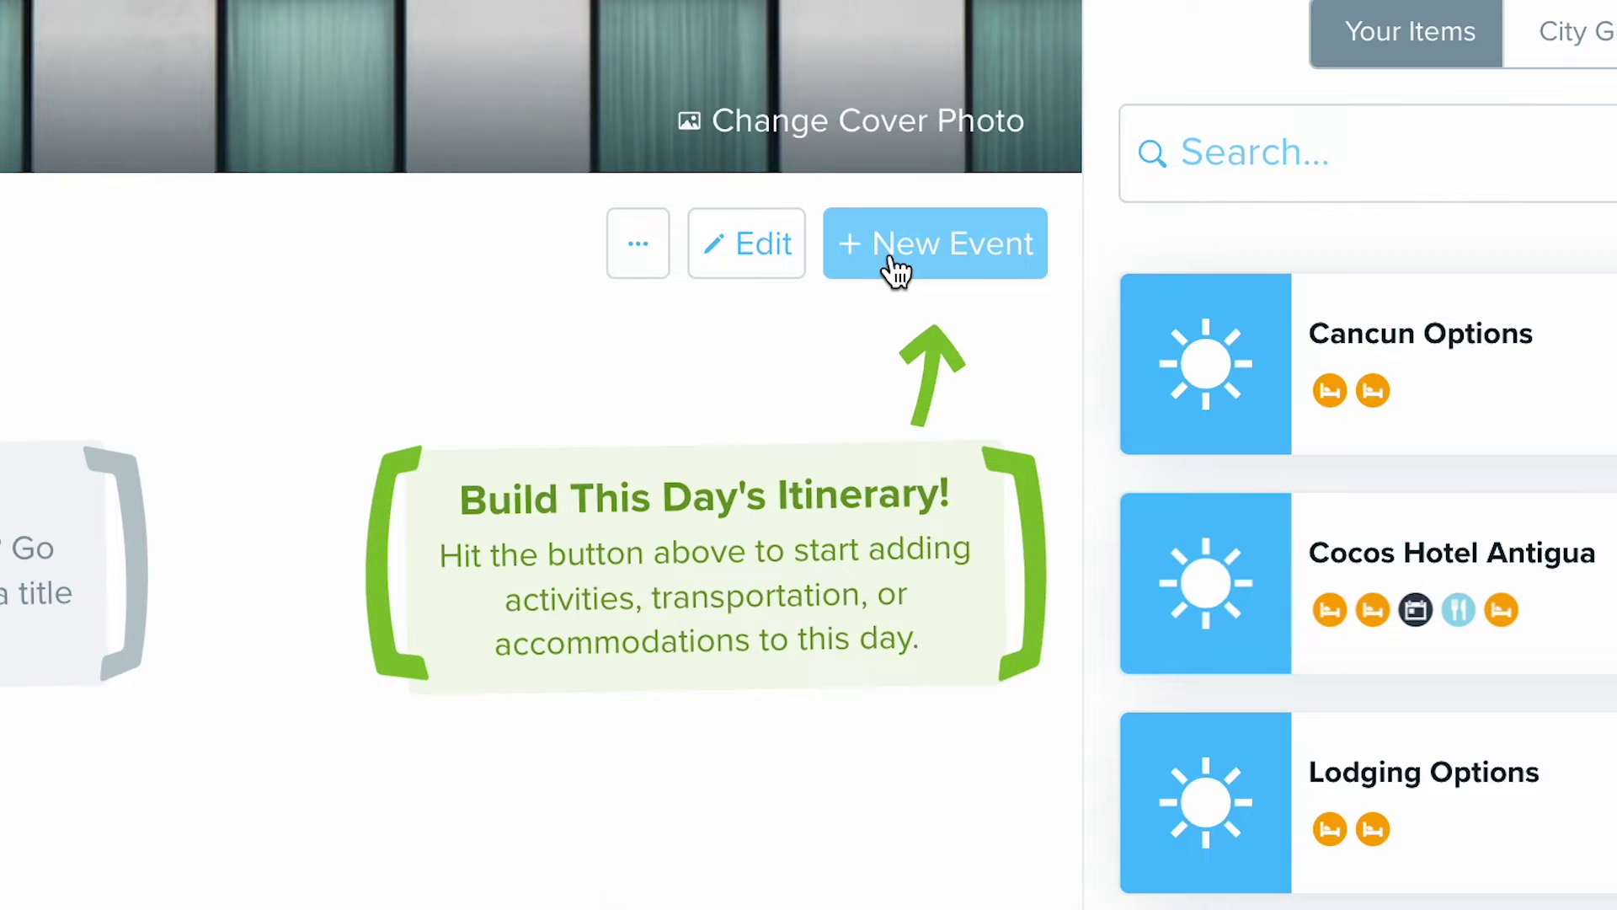
Add a Lodging event staying at The Hoxton Portland, found by searching 'Hoxton portland'
click(1198, 268)
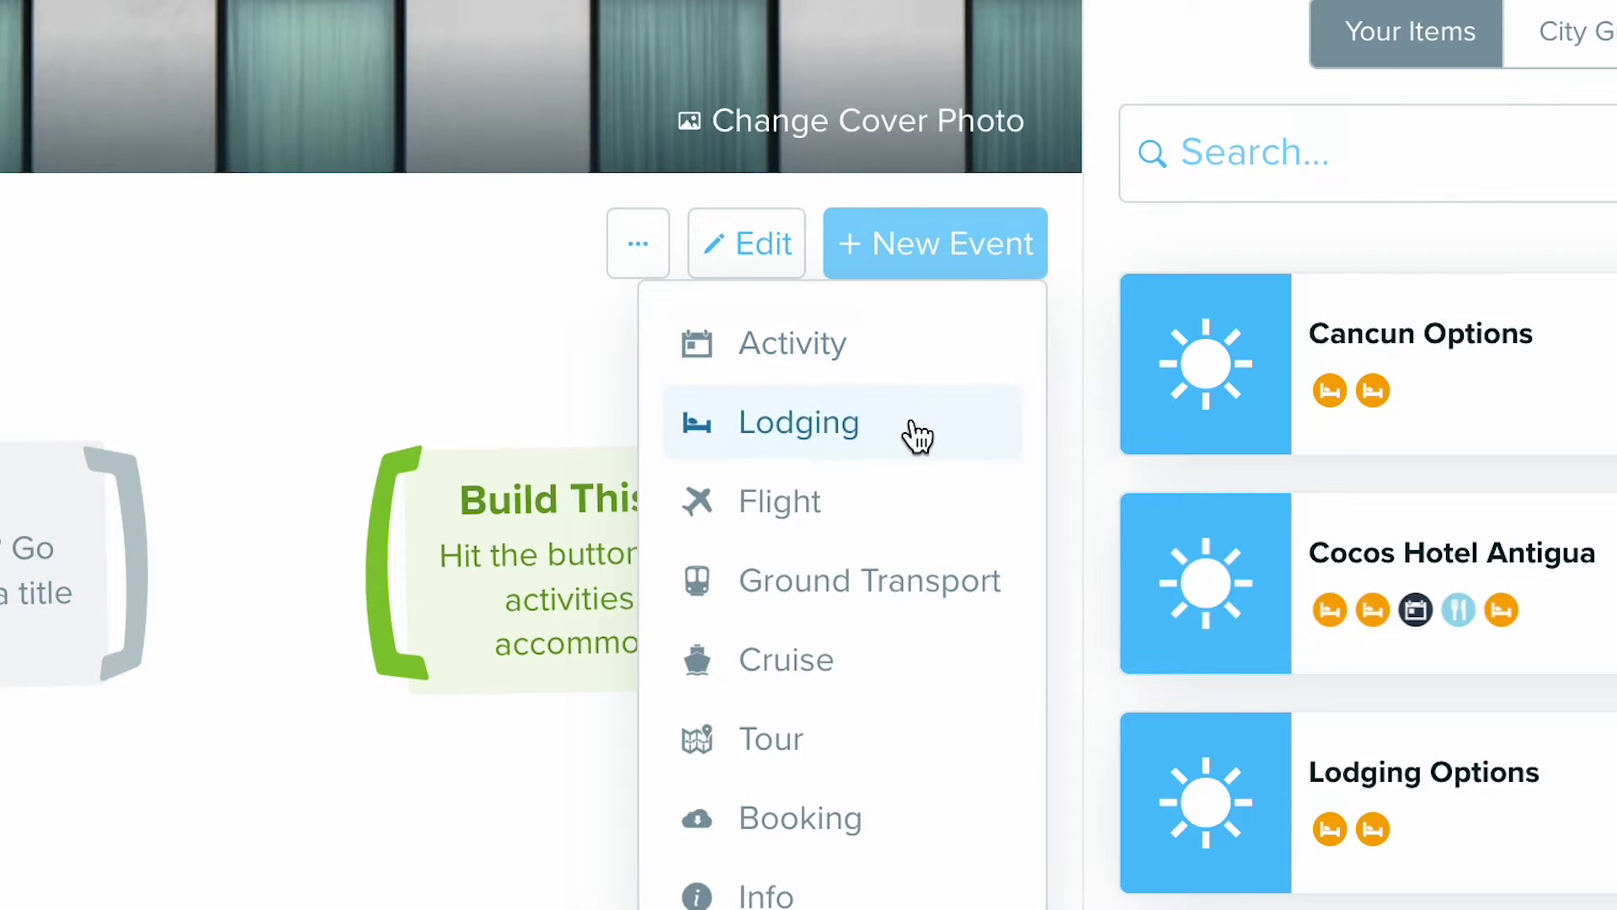
click(917, 435)
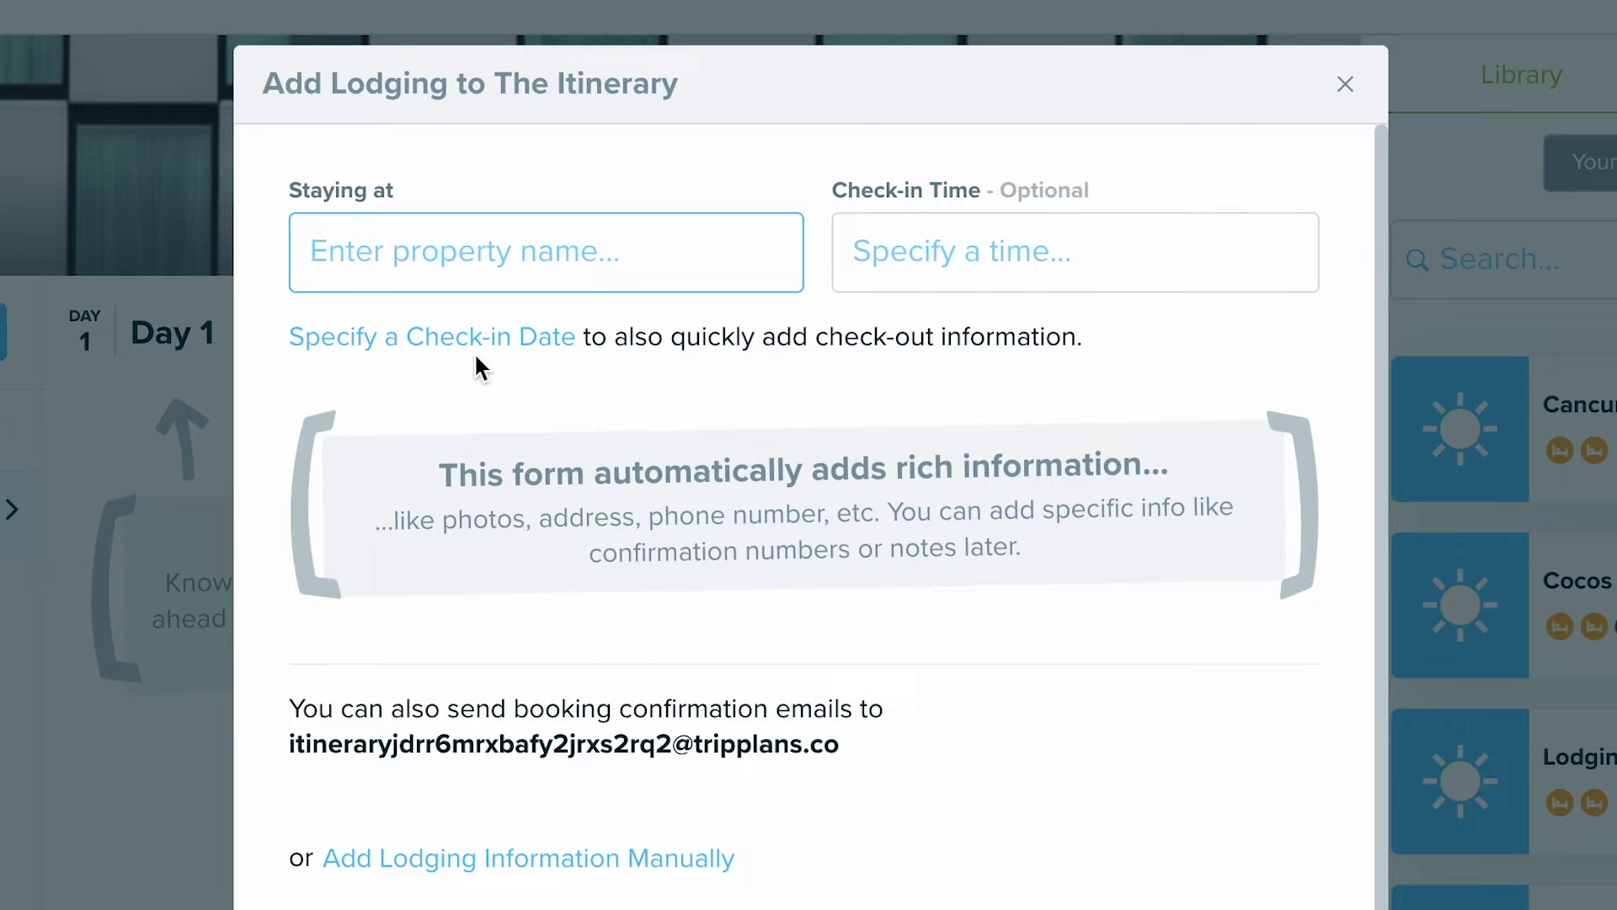
text(Hoxton portland)
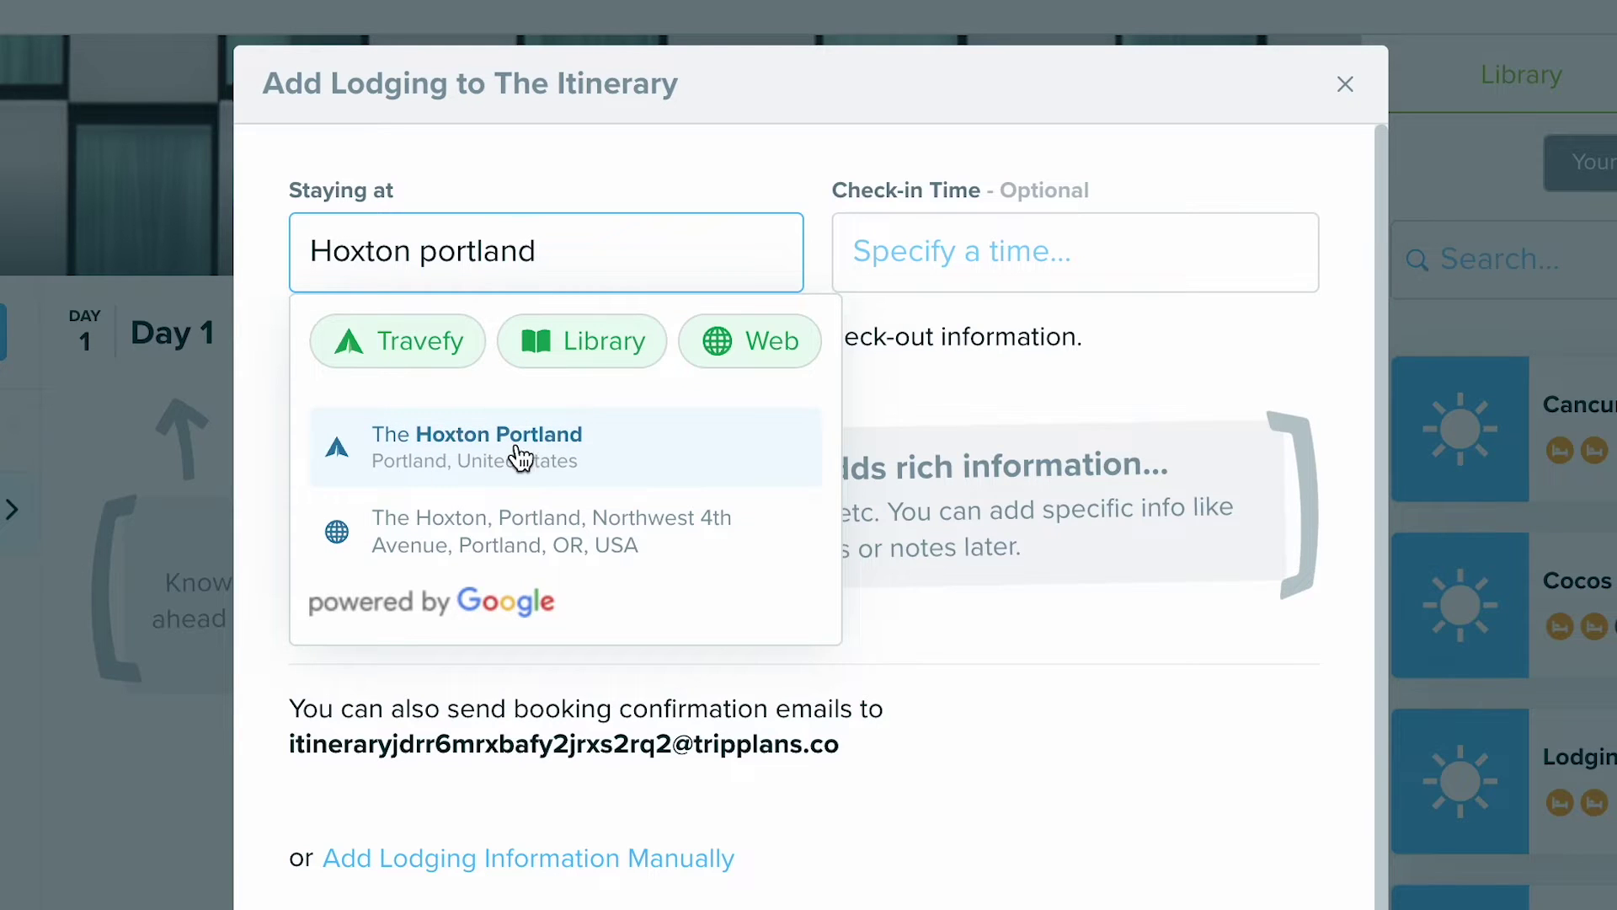
click(613, 452)
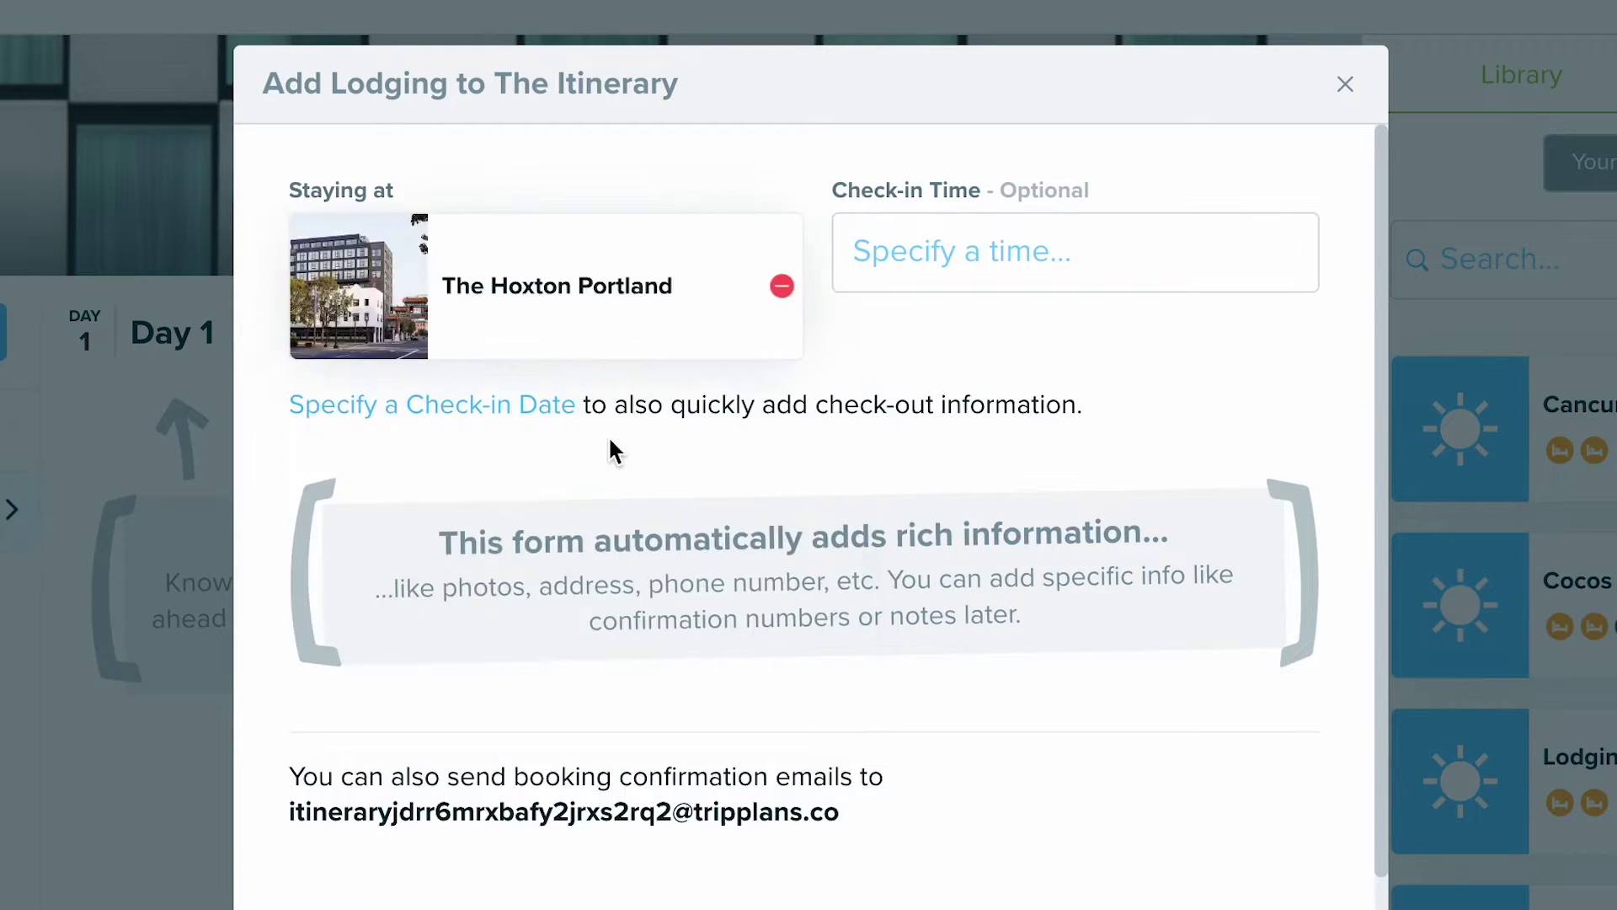
scroll(1087, 774, down, 3)
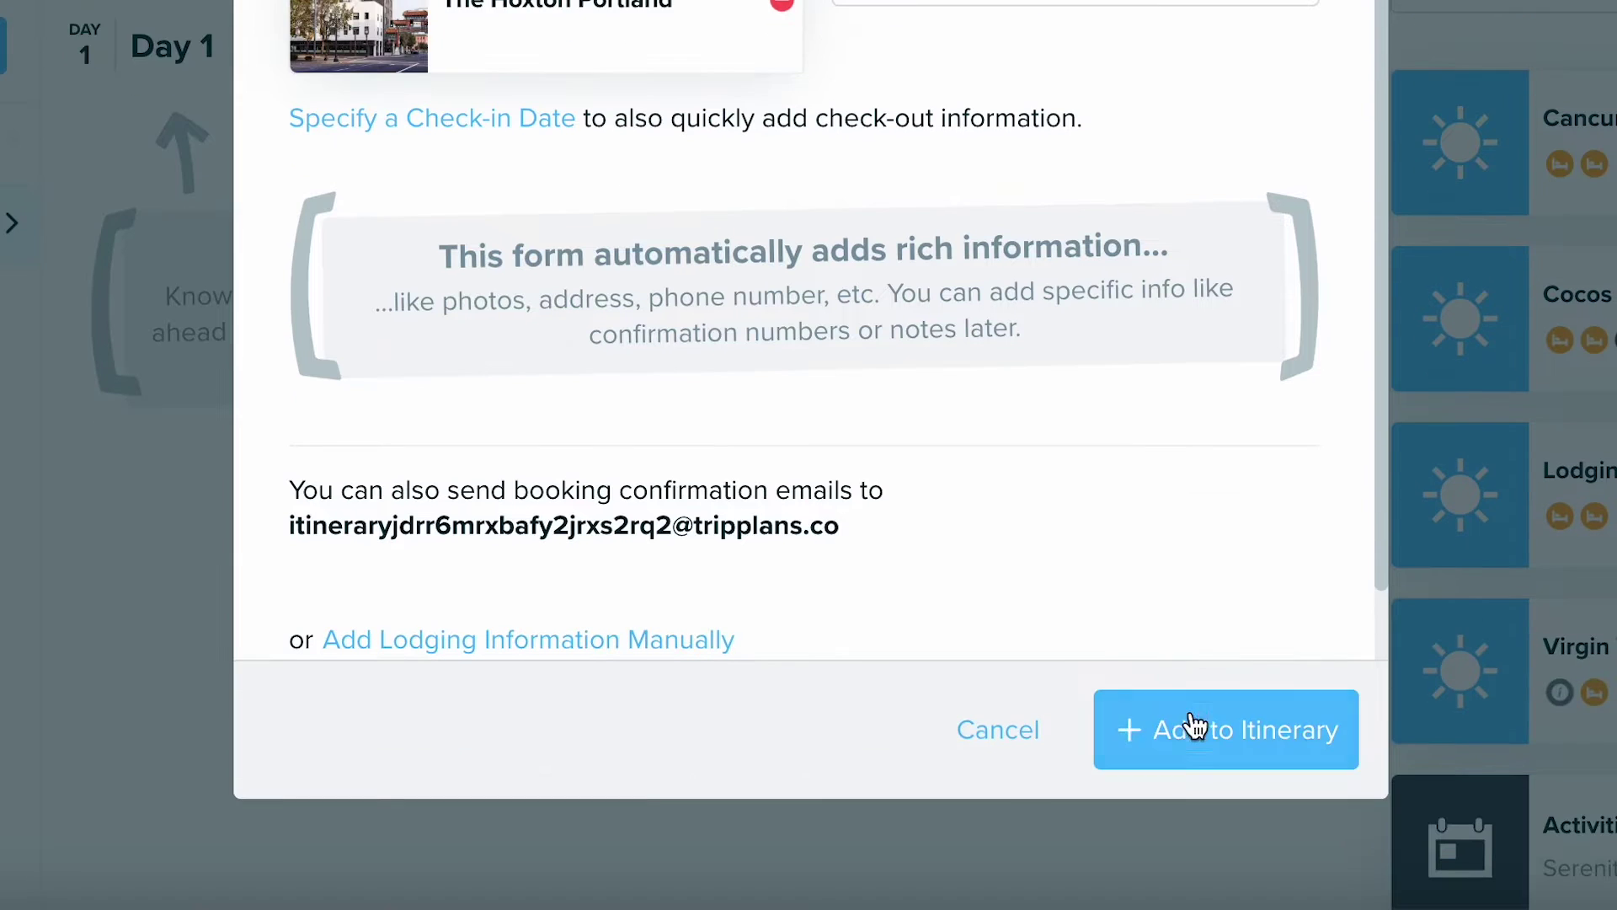
click(1248, 727)
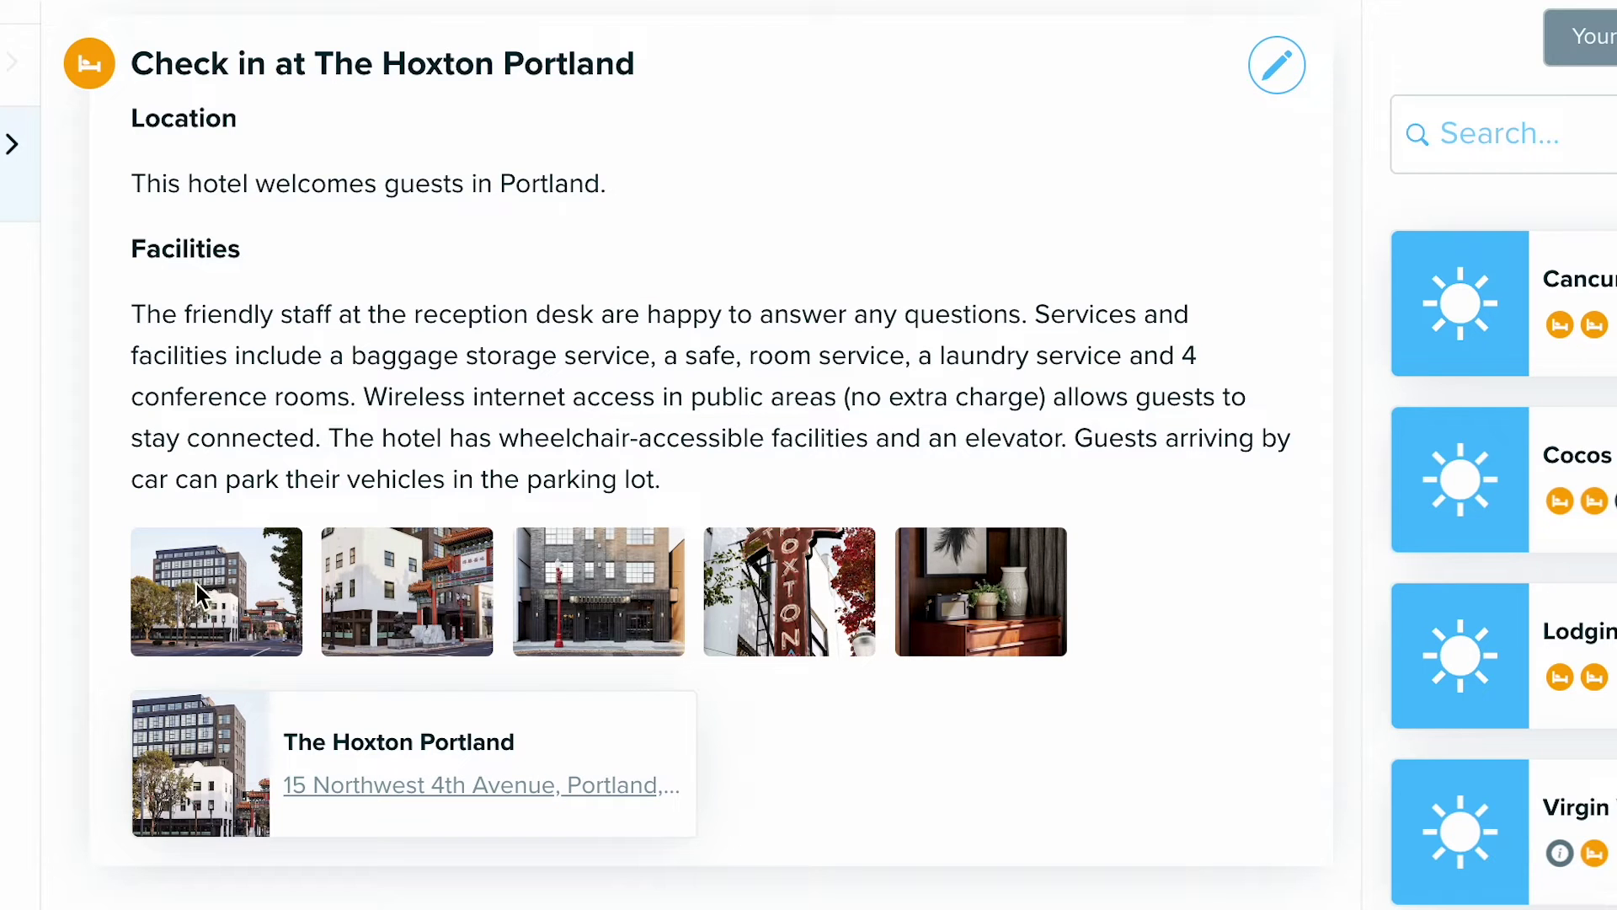
mouse_move(255, 762)
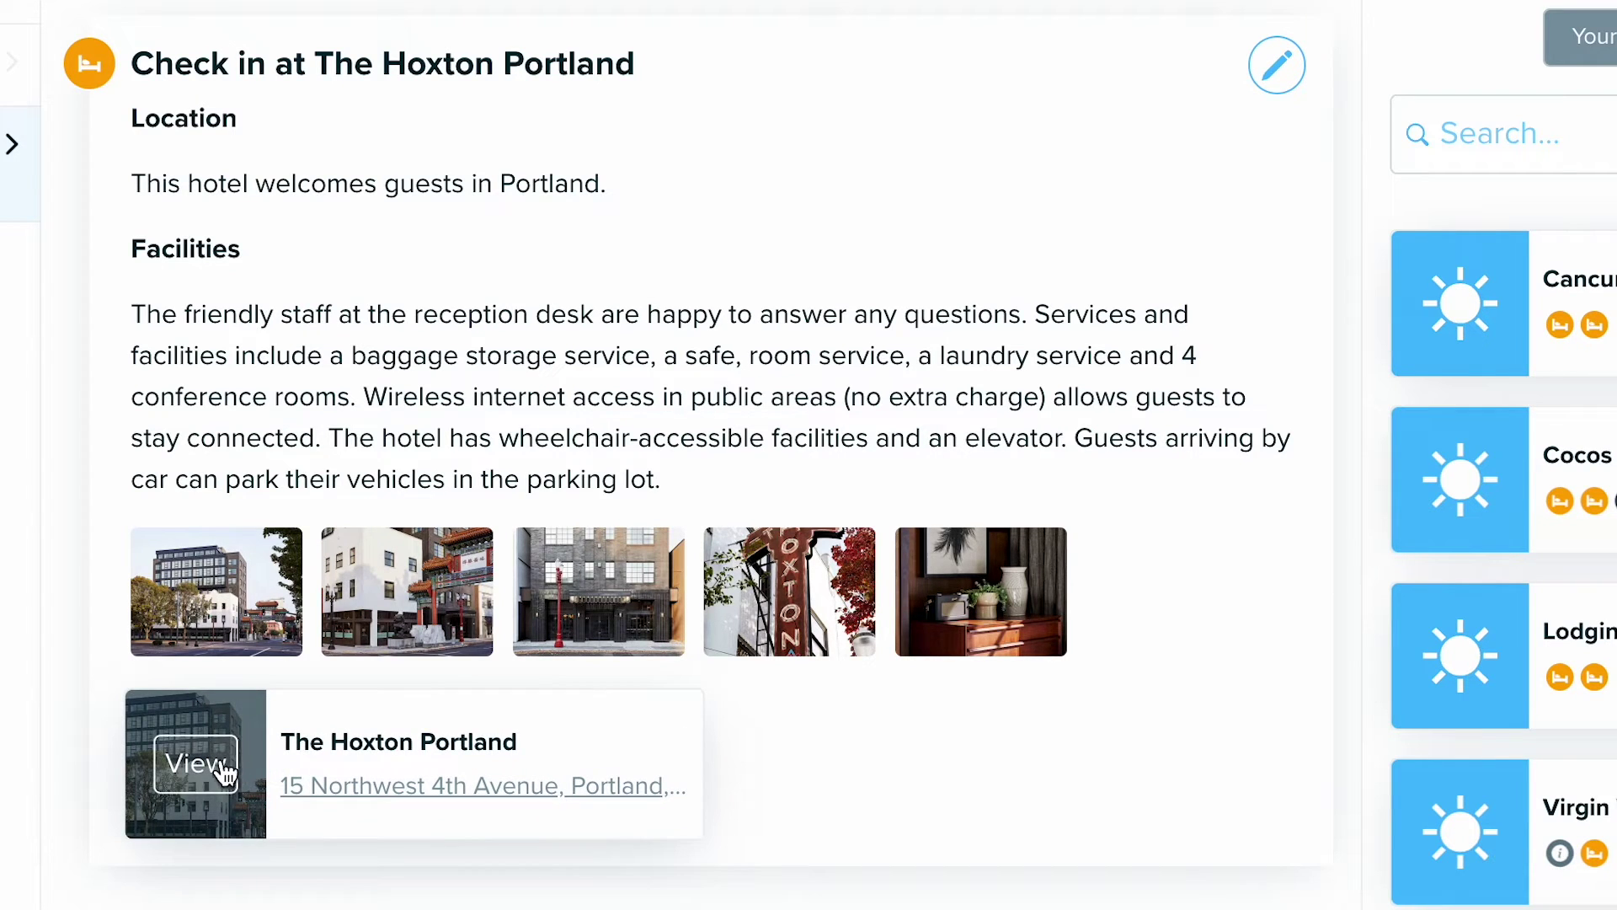
click(223, 768)
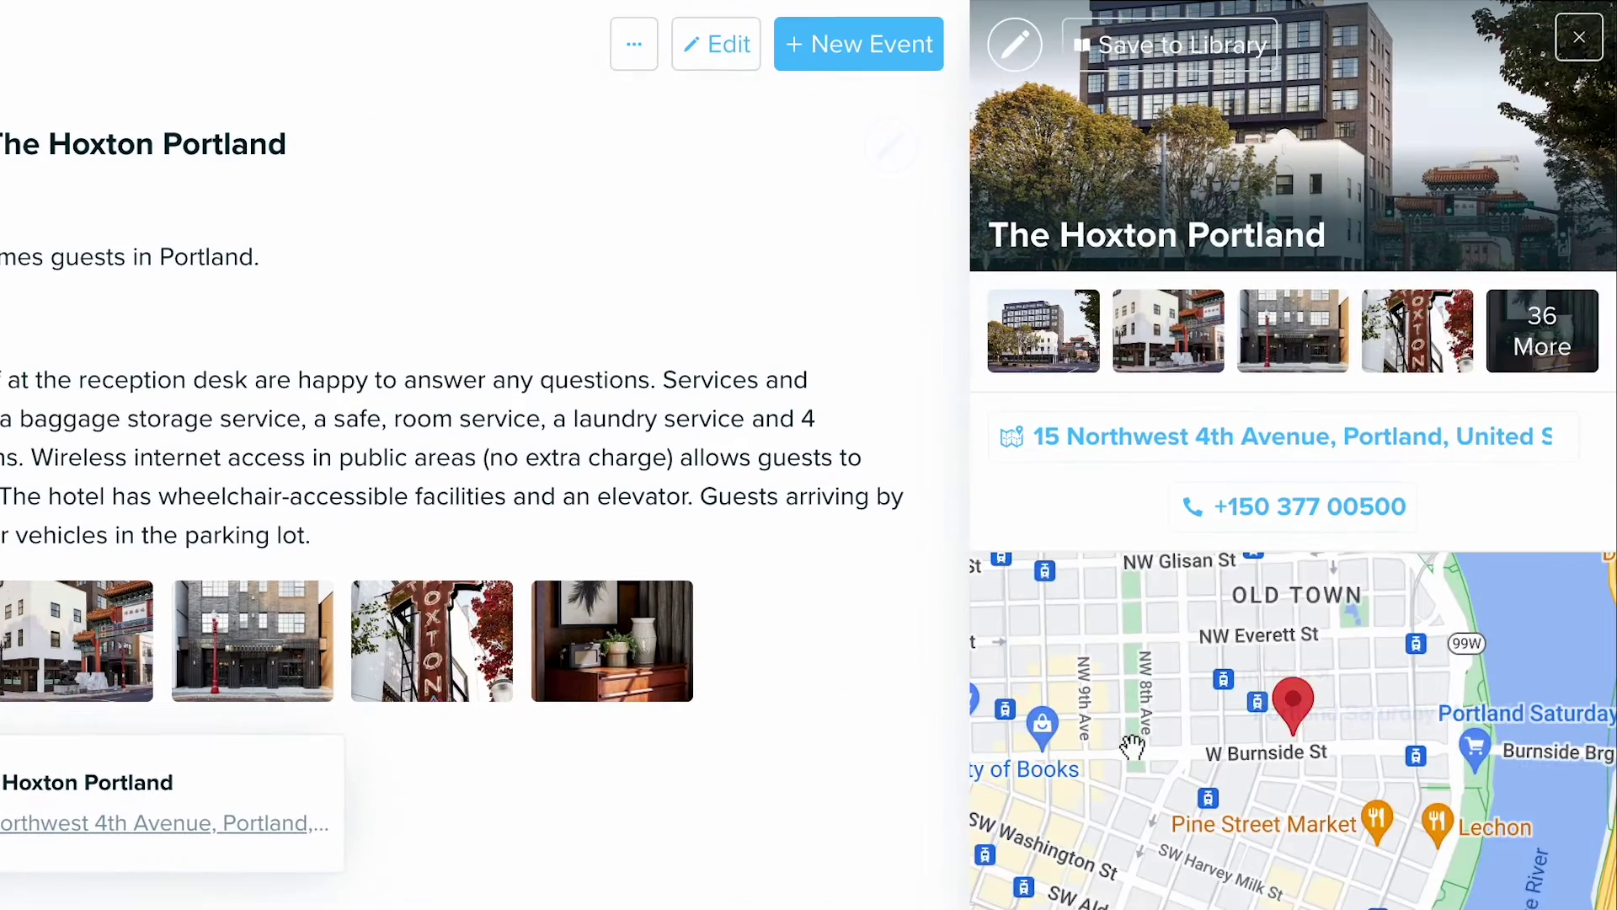
mouse_move(1351, 702)
mouse_down()
mouse_move(1368, 759)
mouse_move(1362, 714)
mouse_up()
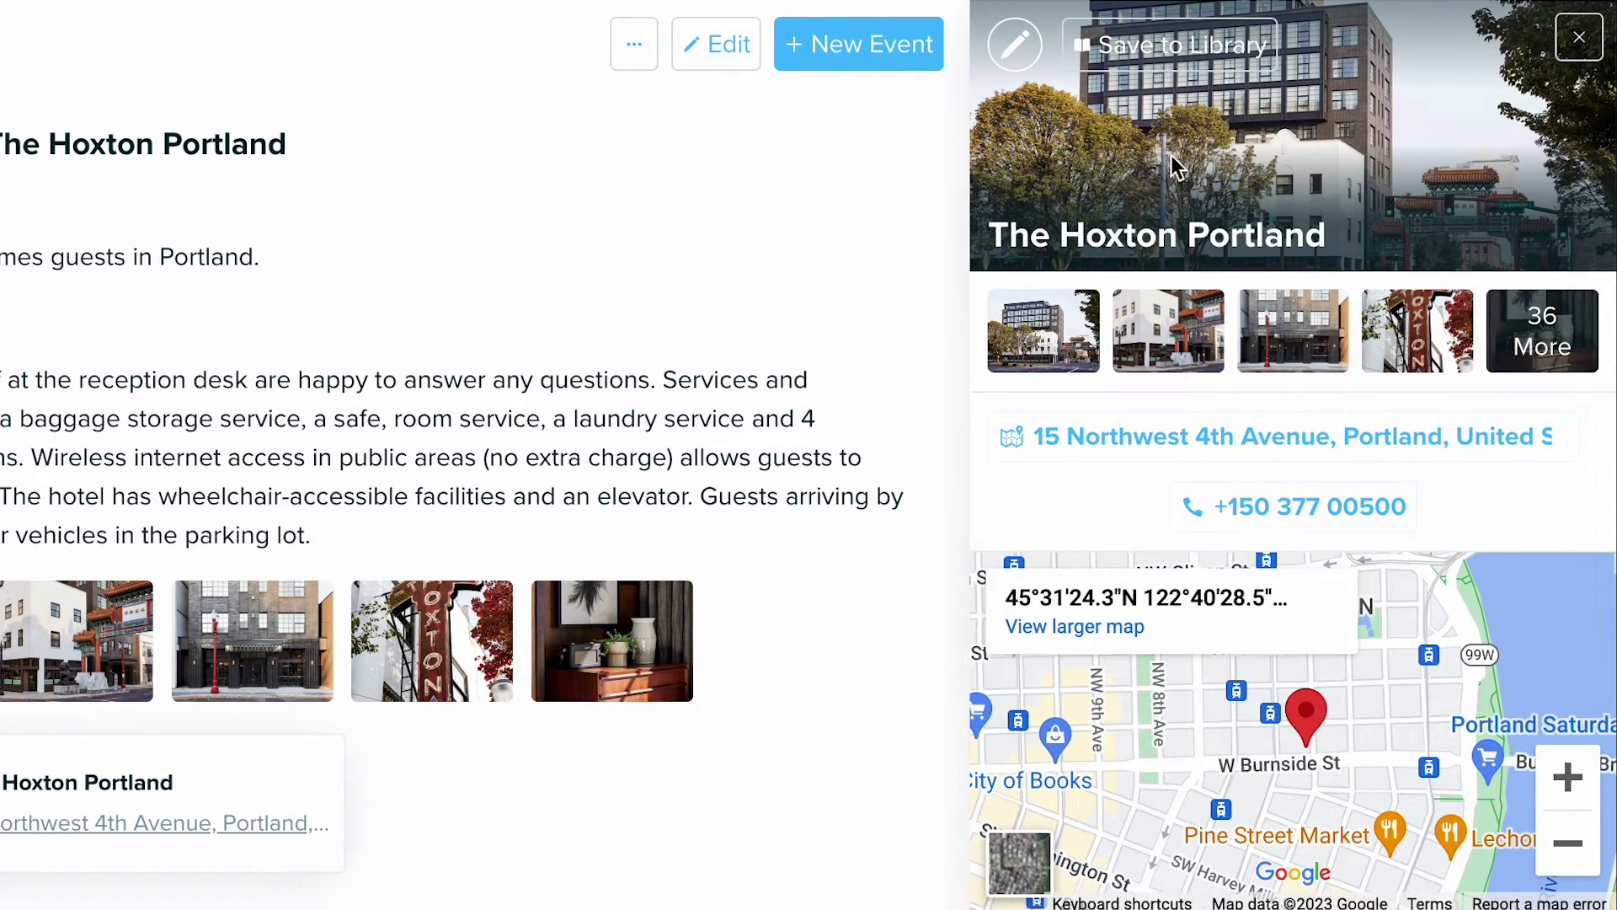
click(1018, 47)
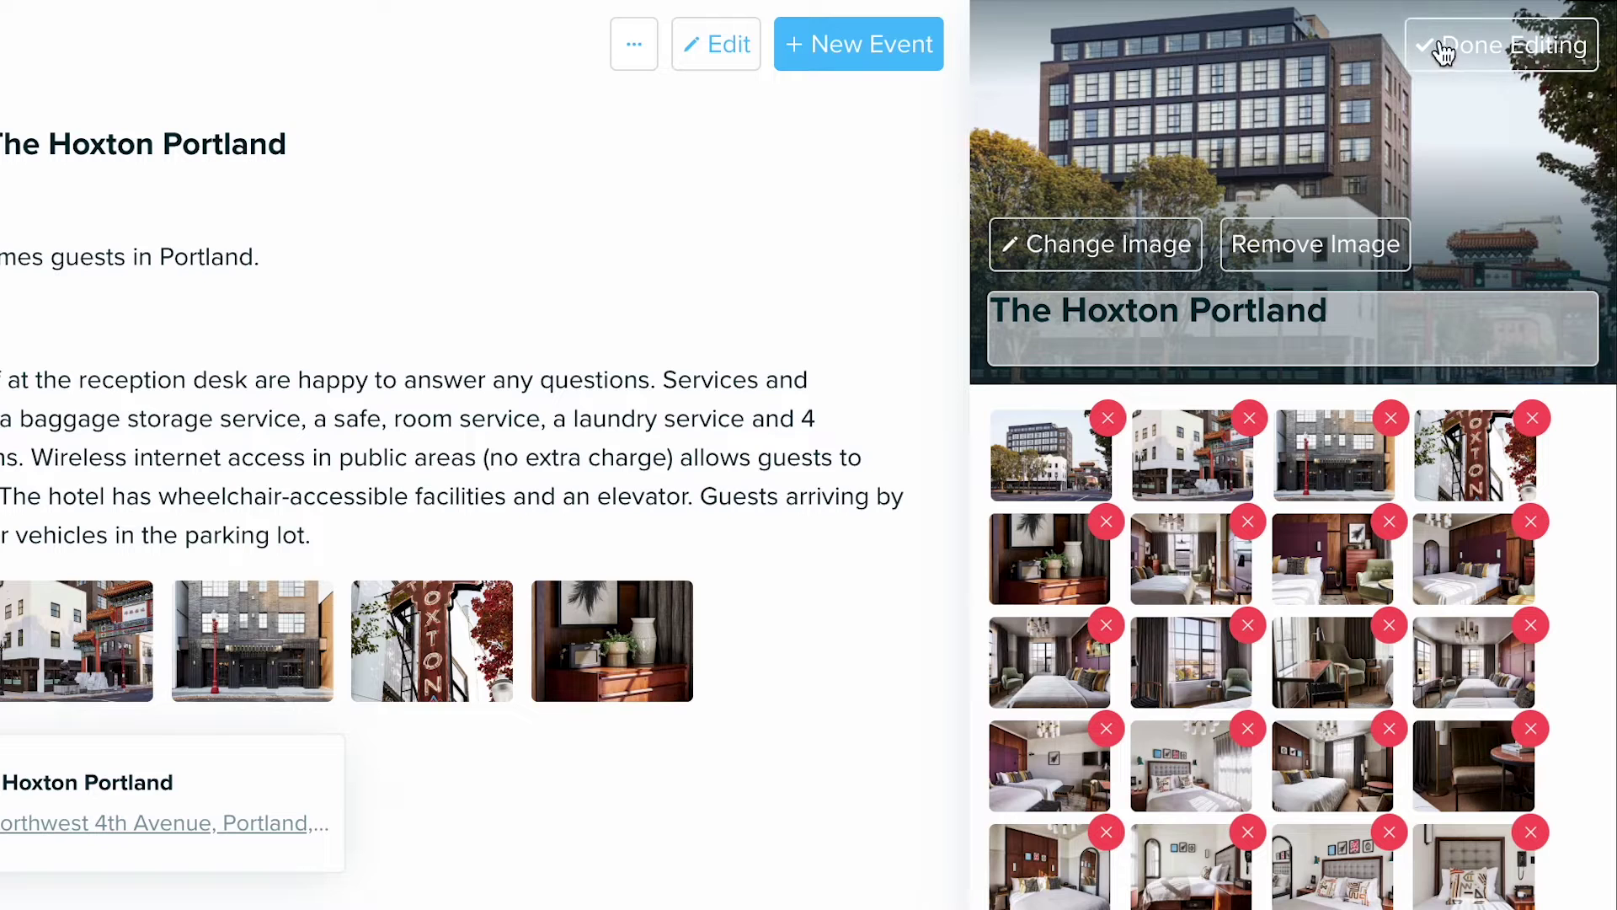
click(1512, 71)
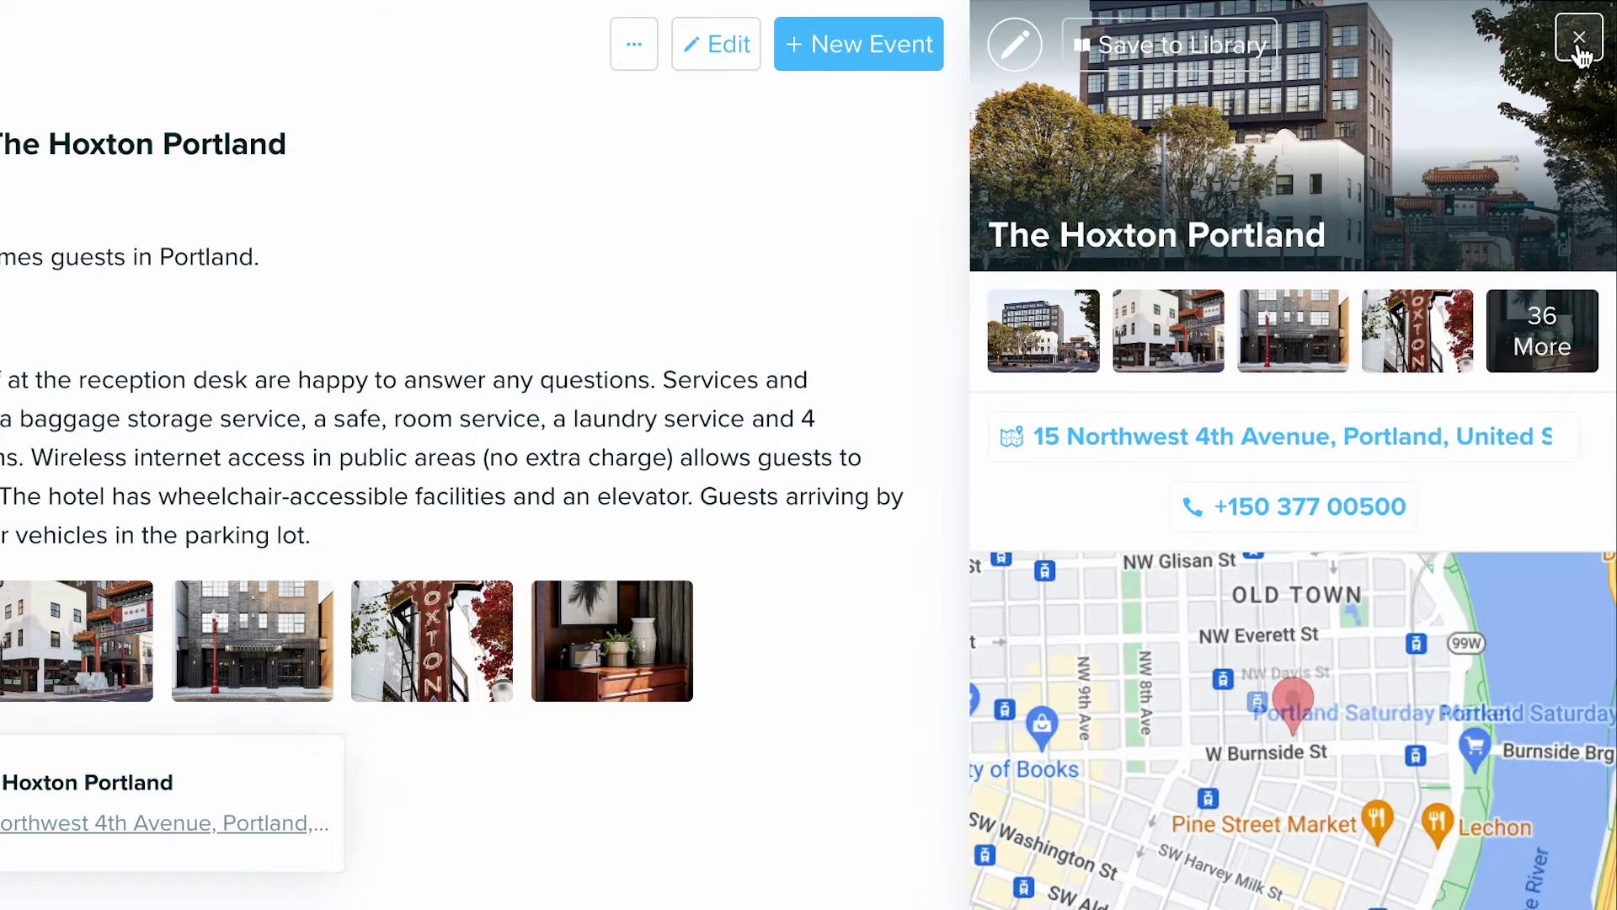
click(1577, 52)
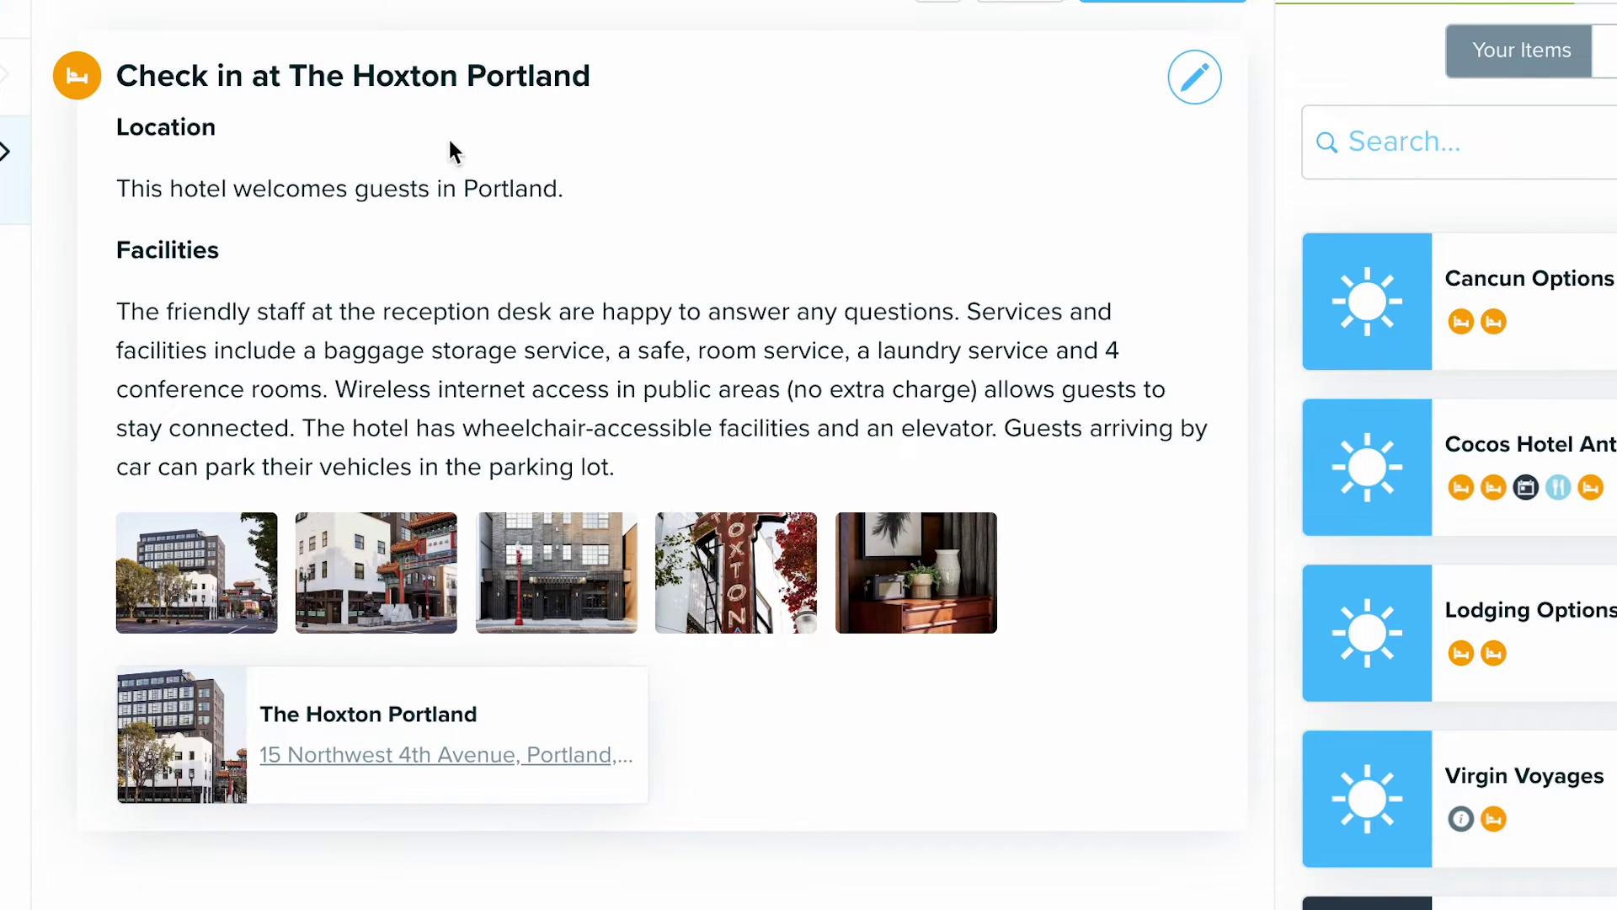
Edit the Hoxton check-in event and add Check-in Time and Price fields
click(1188, 84)
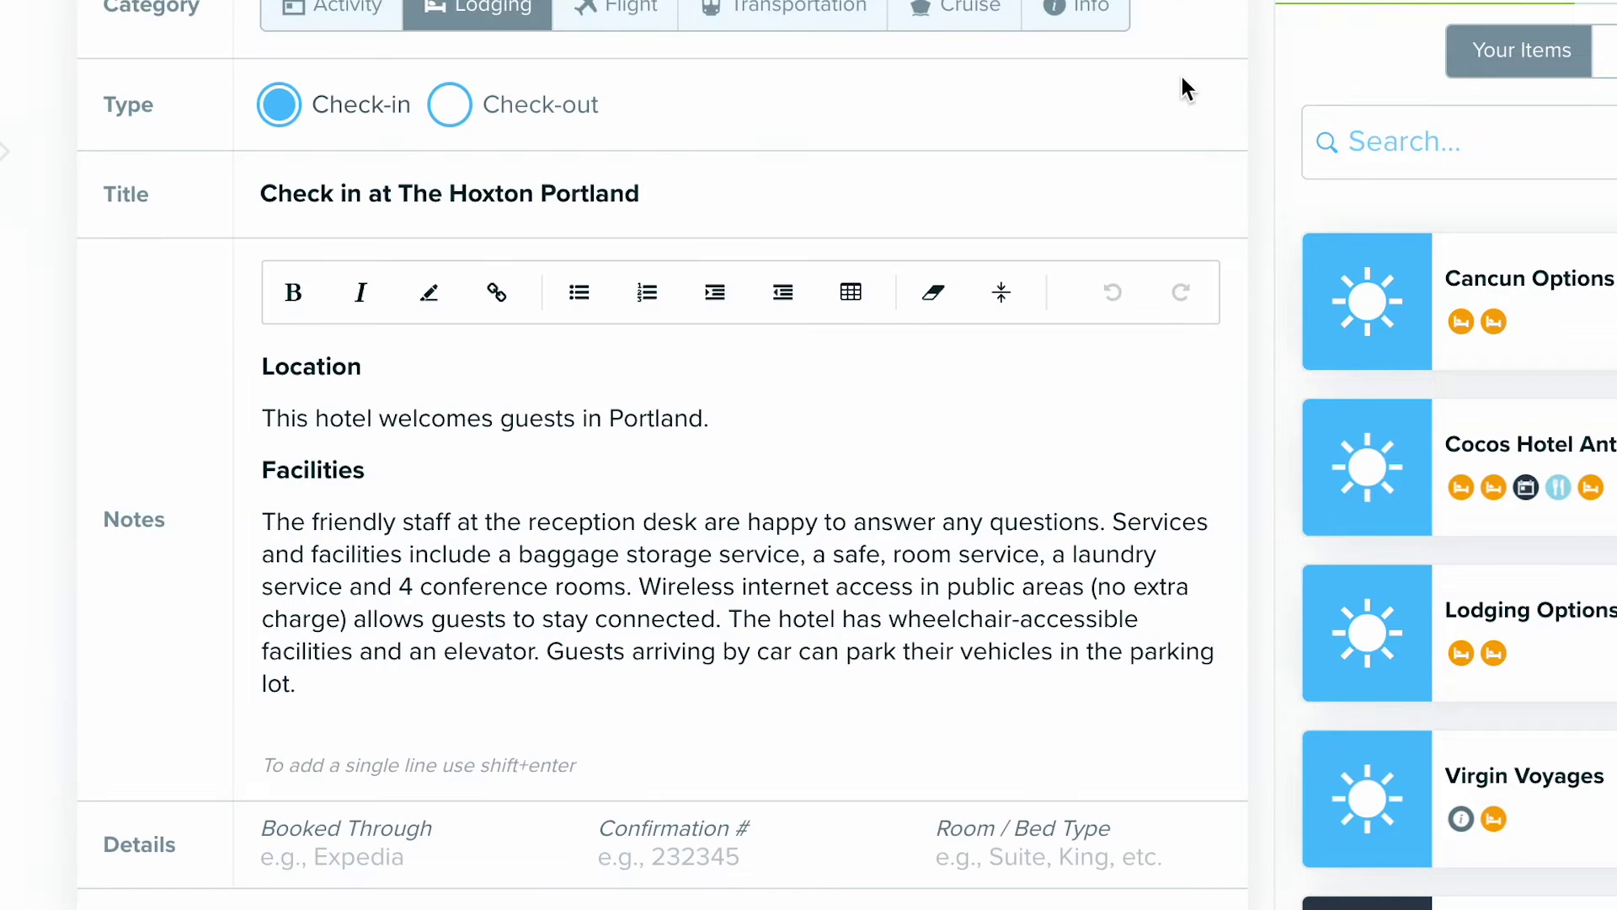
click(852, 310)
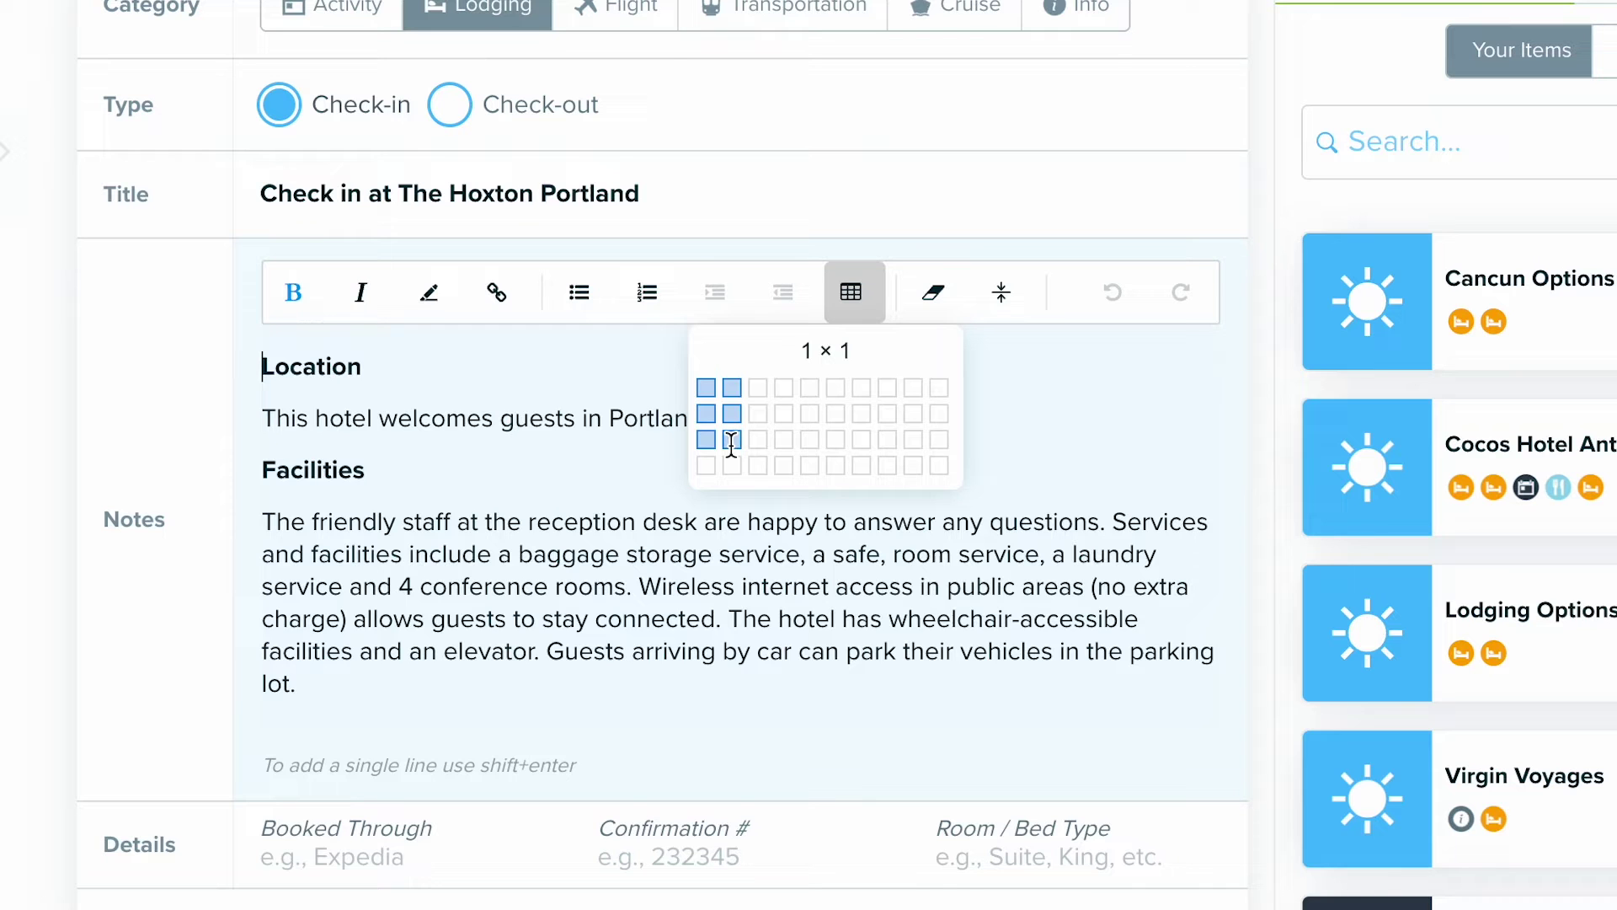
click(433, 711)
scroll(435, 712, down, 5)
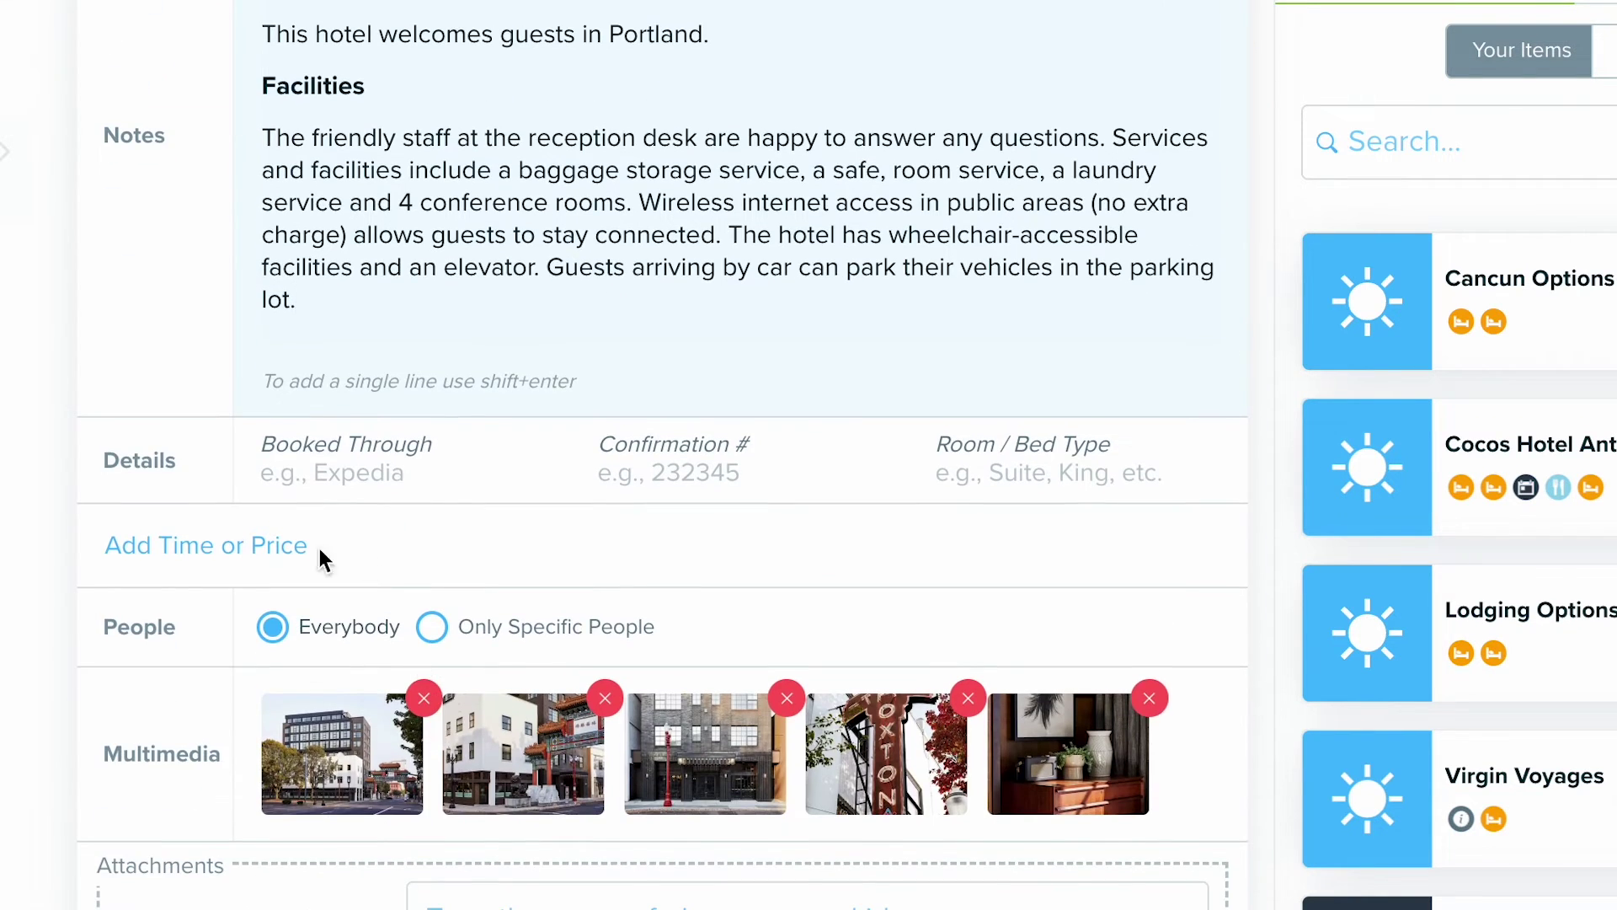
click(253, 561)
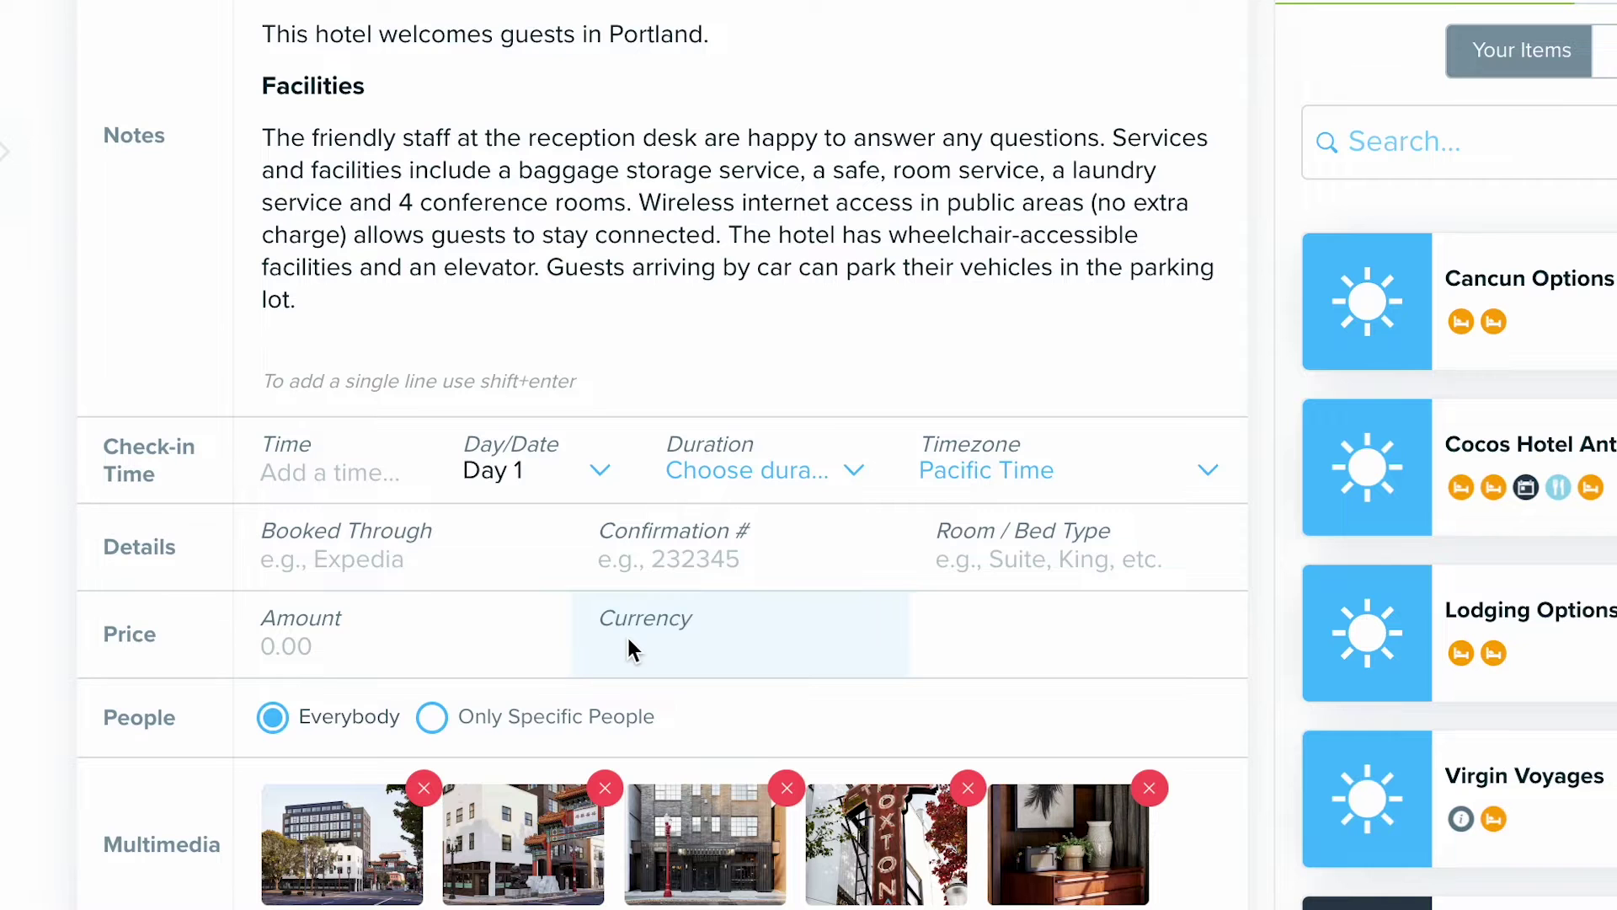
Open the photo editor from the first Multimedia thumbnail
scroll(628, 638, down, 3)
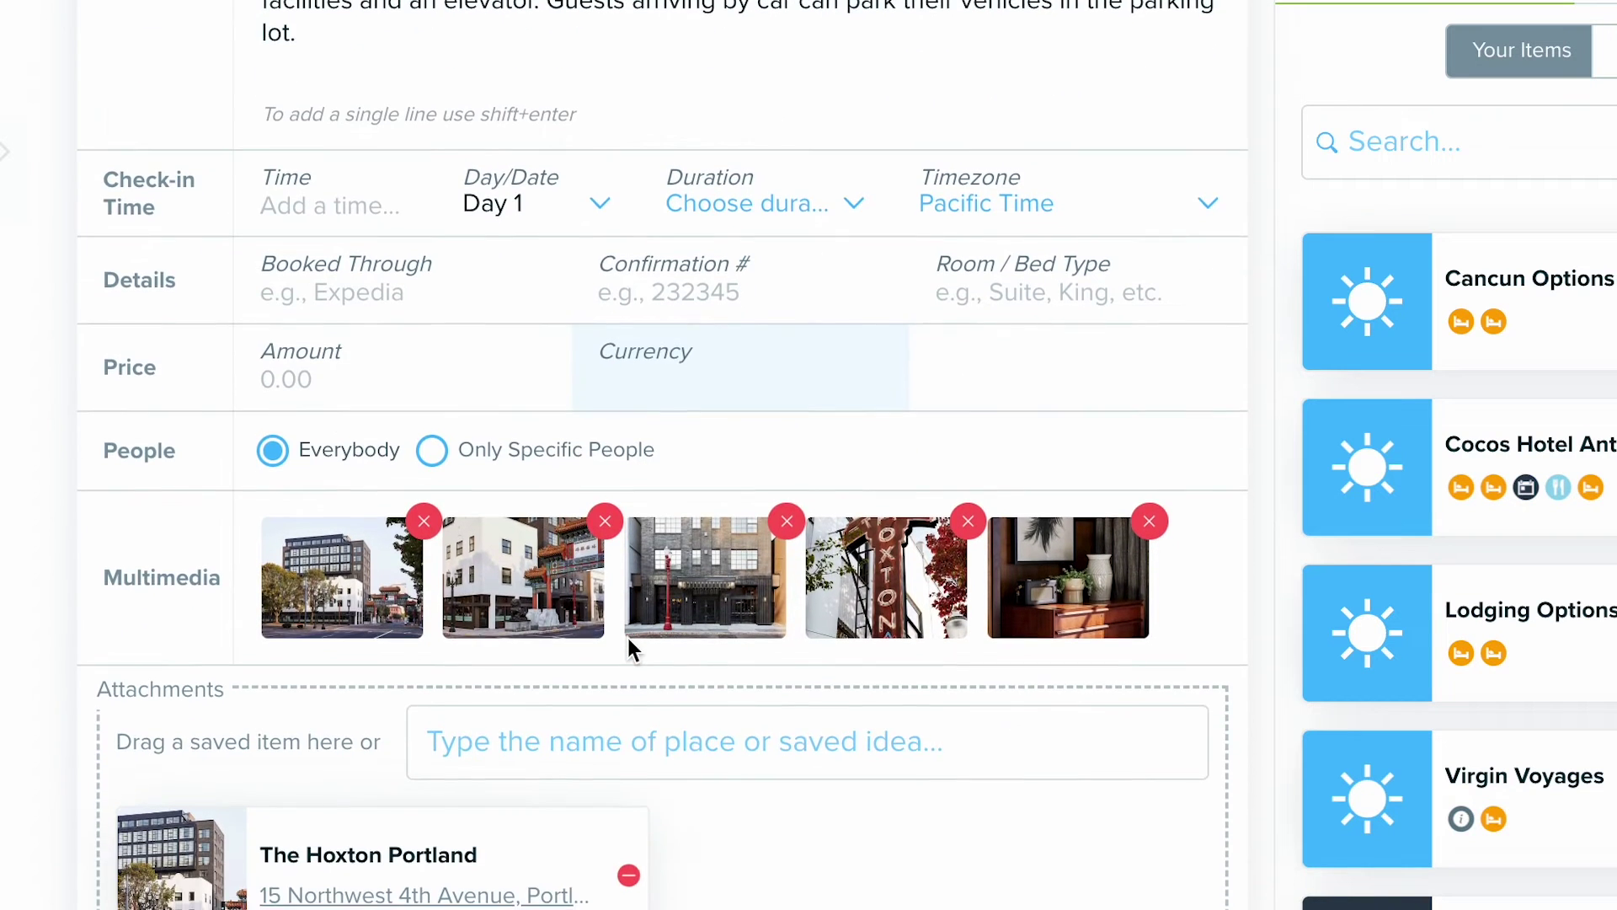
mouse_move(334, 604)
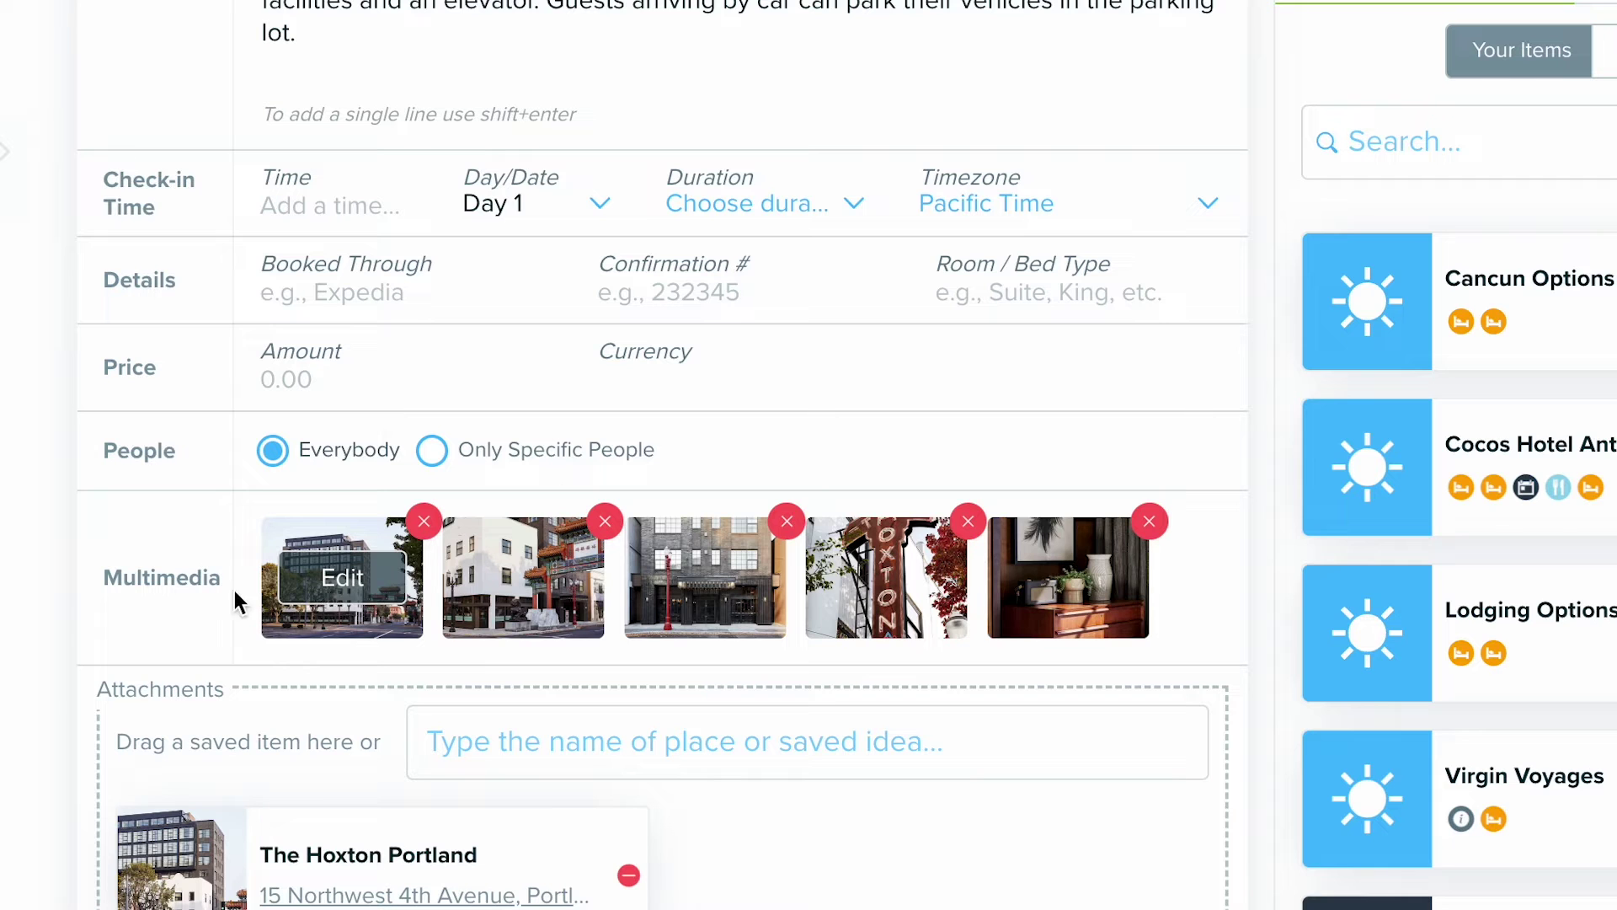
click(318, 580)
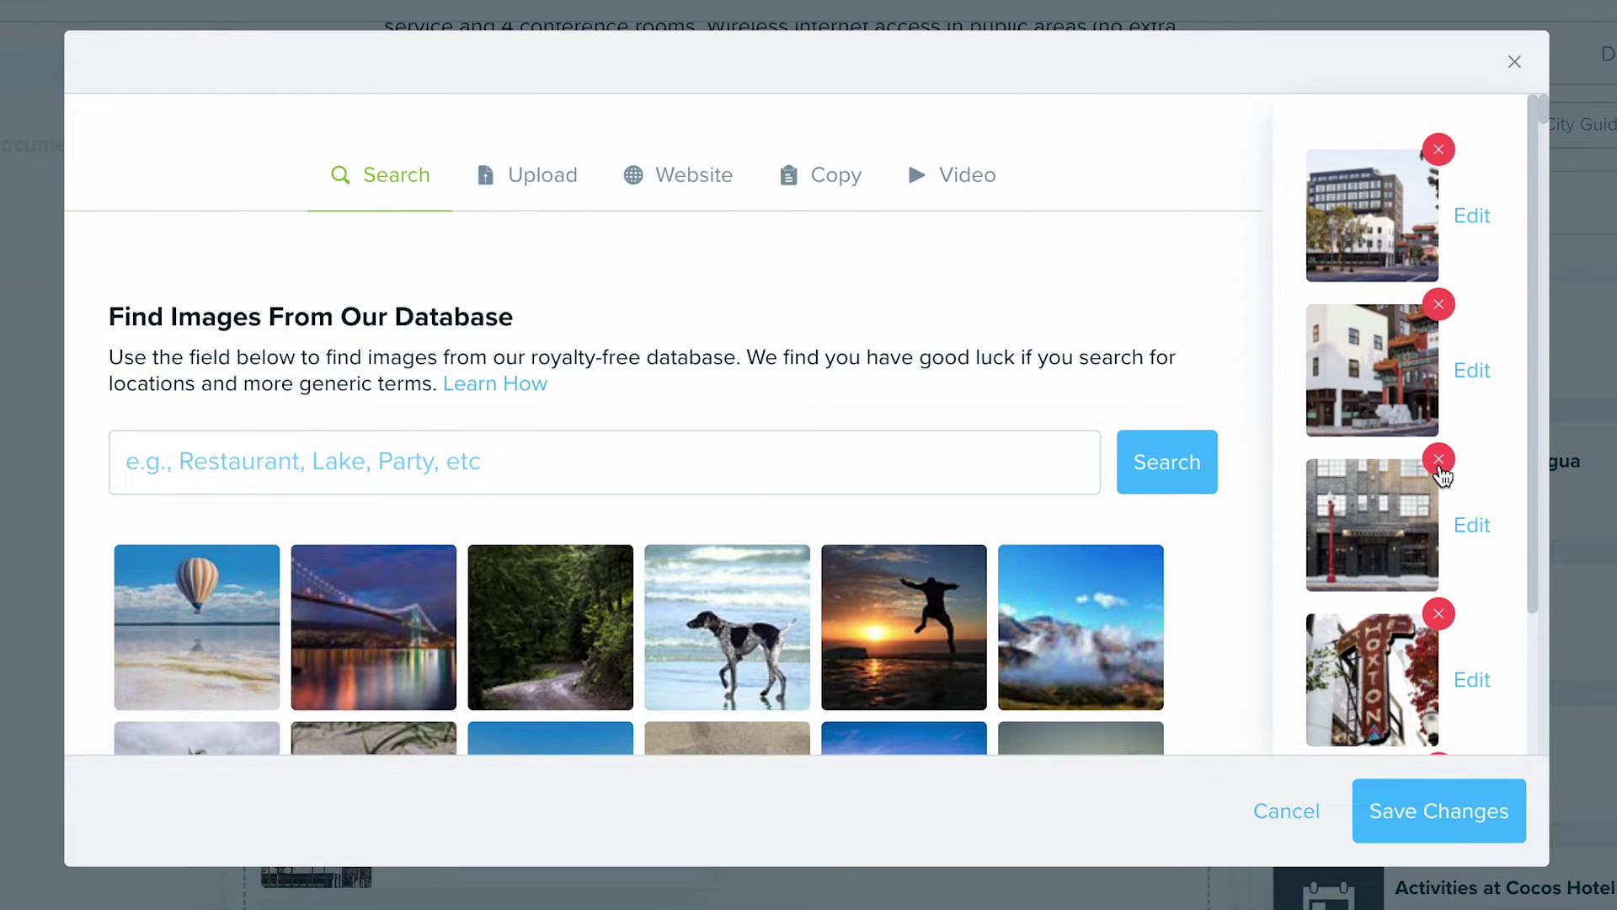
Remove the brick building photo and fetch images from the pasted Hoxton rooms page URL
click(1440, 462)
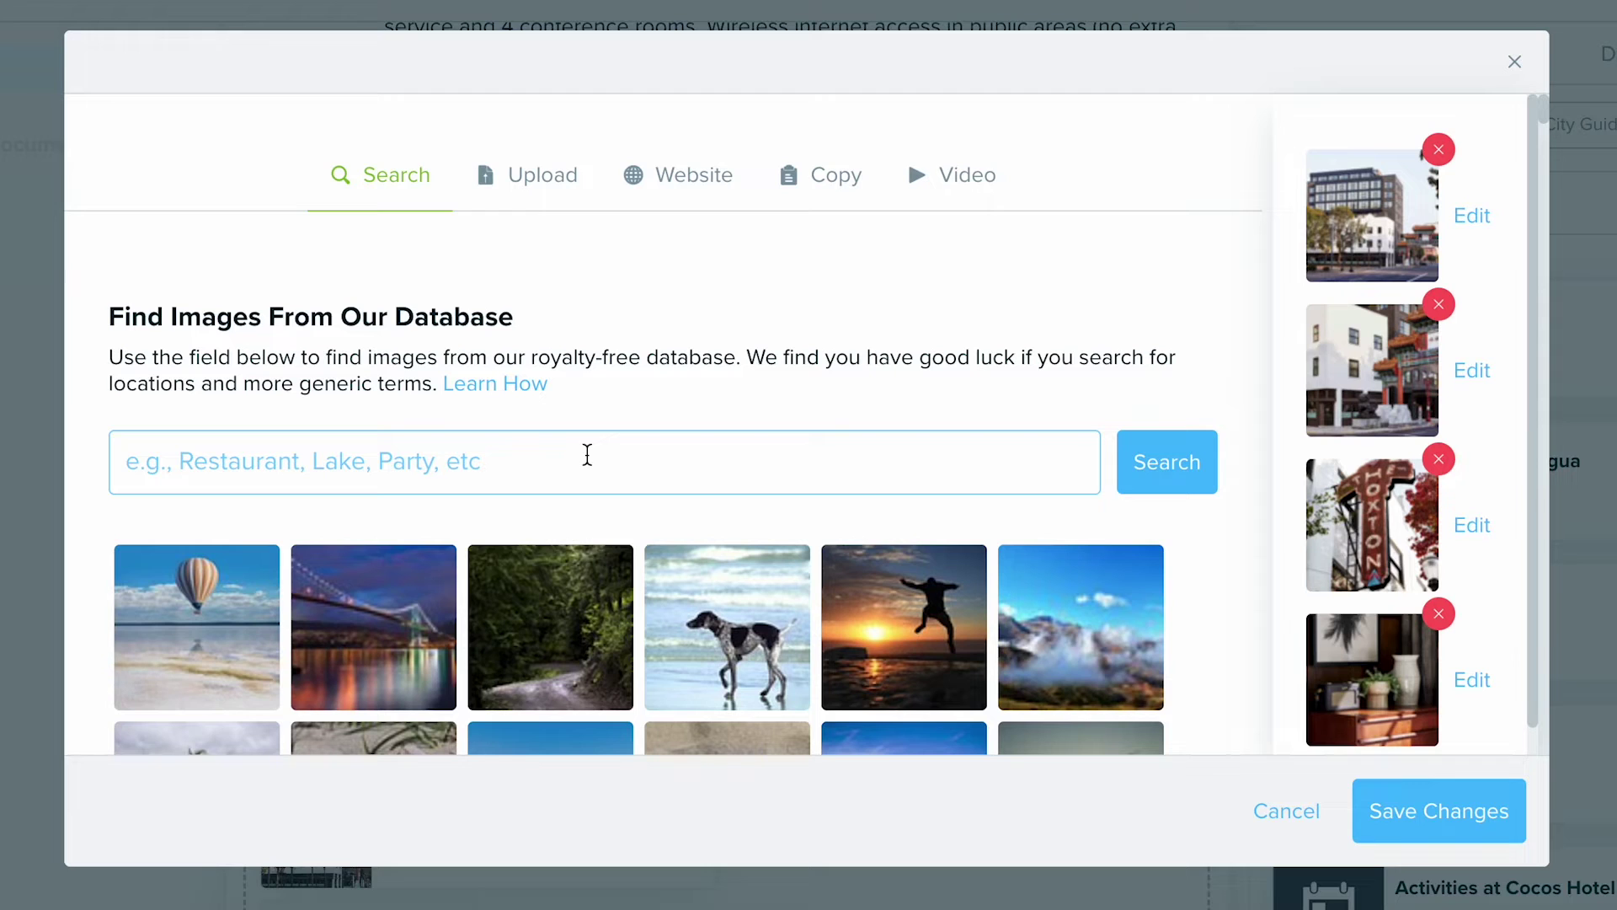
click(524, 178)
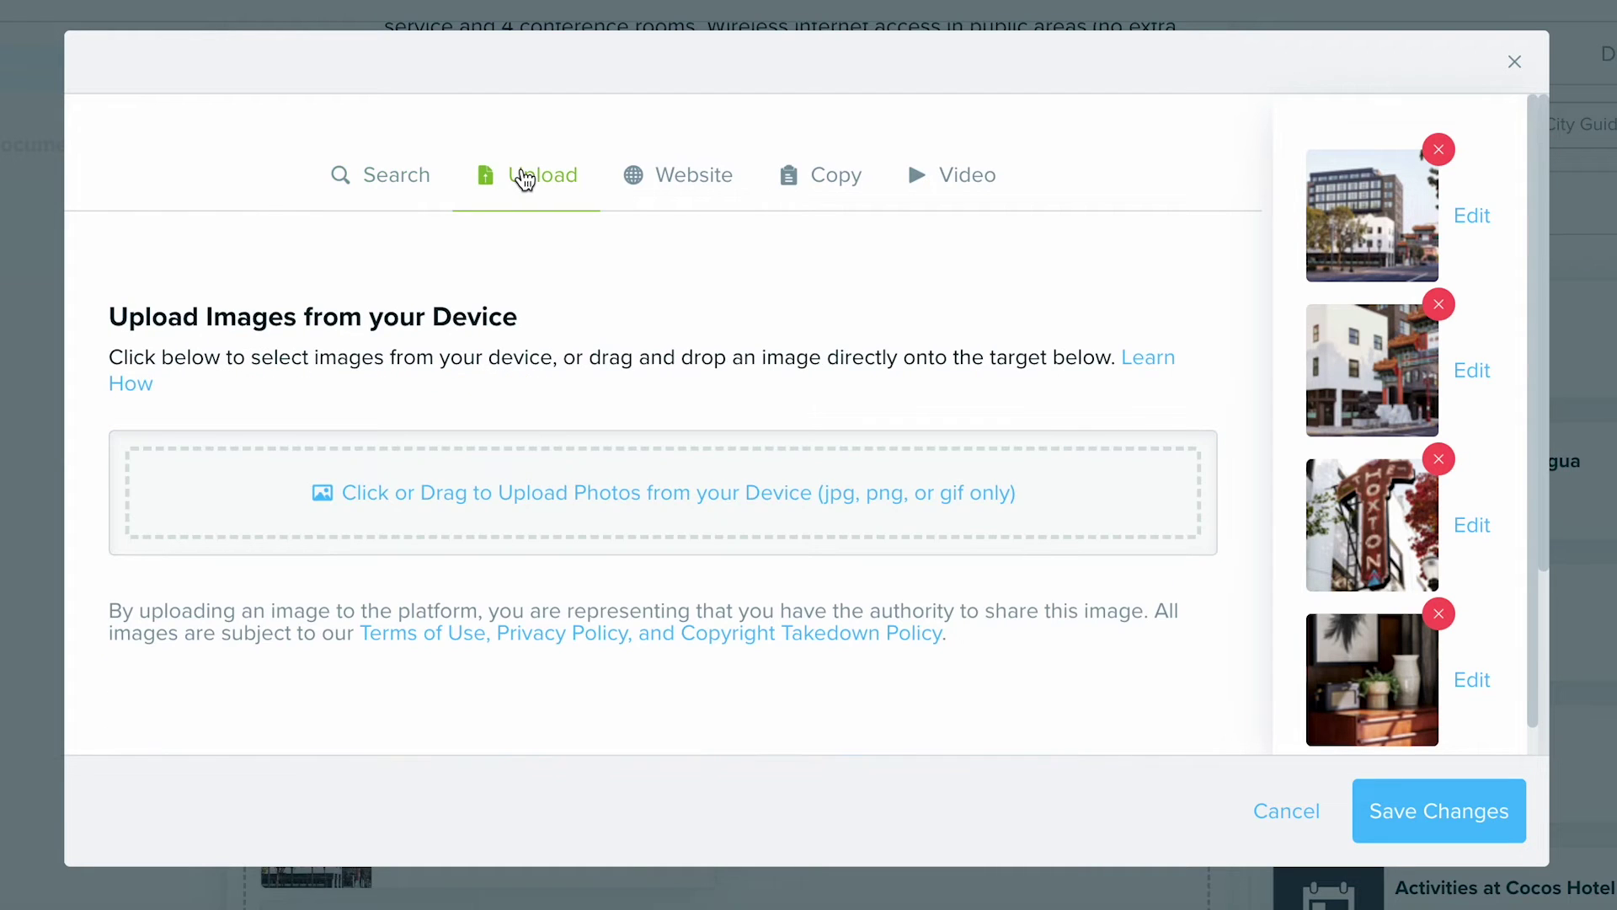
click(698, 180)
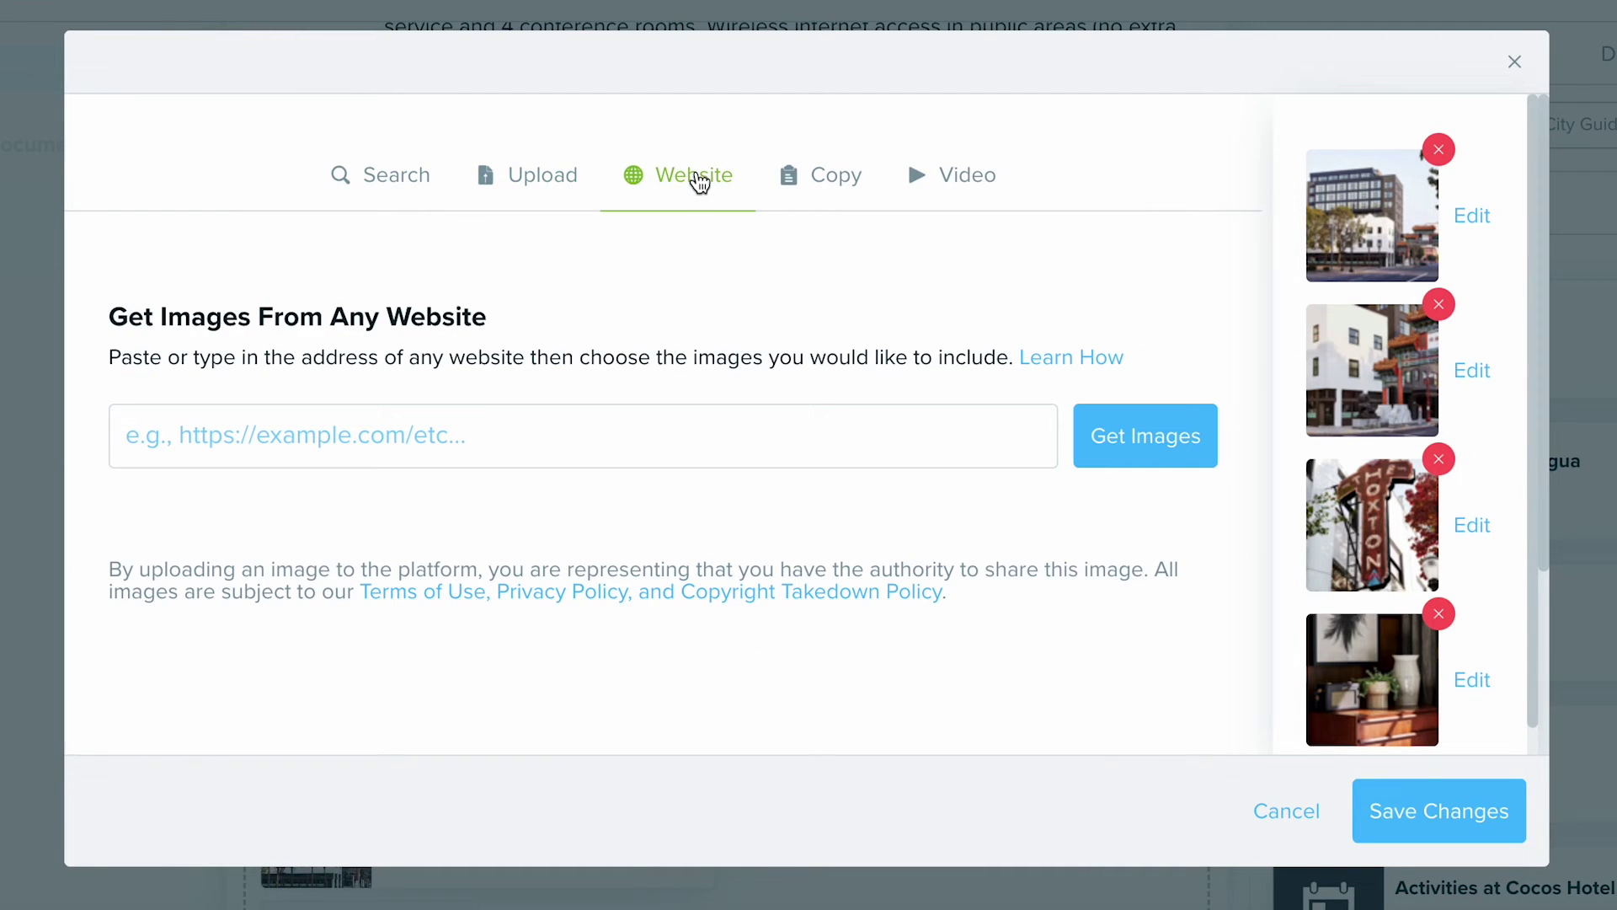
click(417, 432)
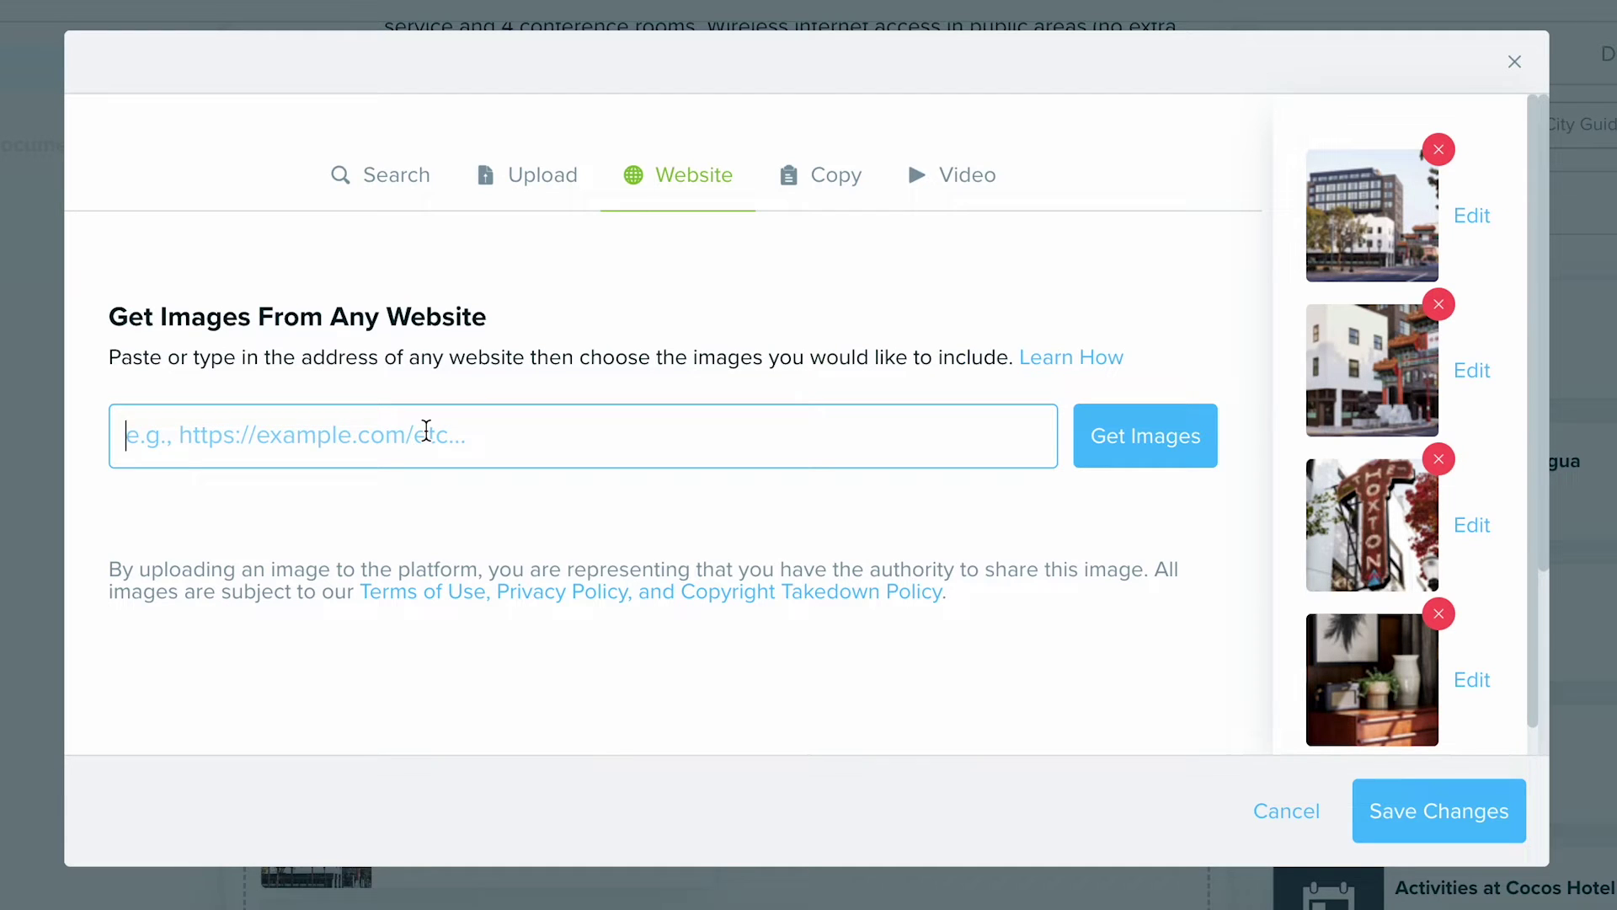
text(https://thehoxton.com/portland/rooms/)
click(1088, 469)
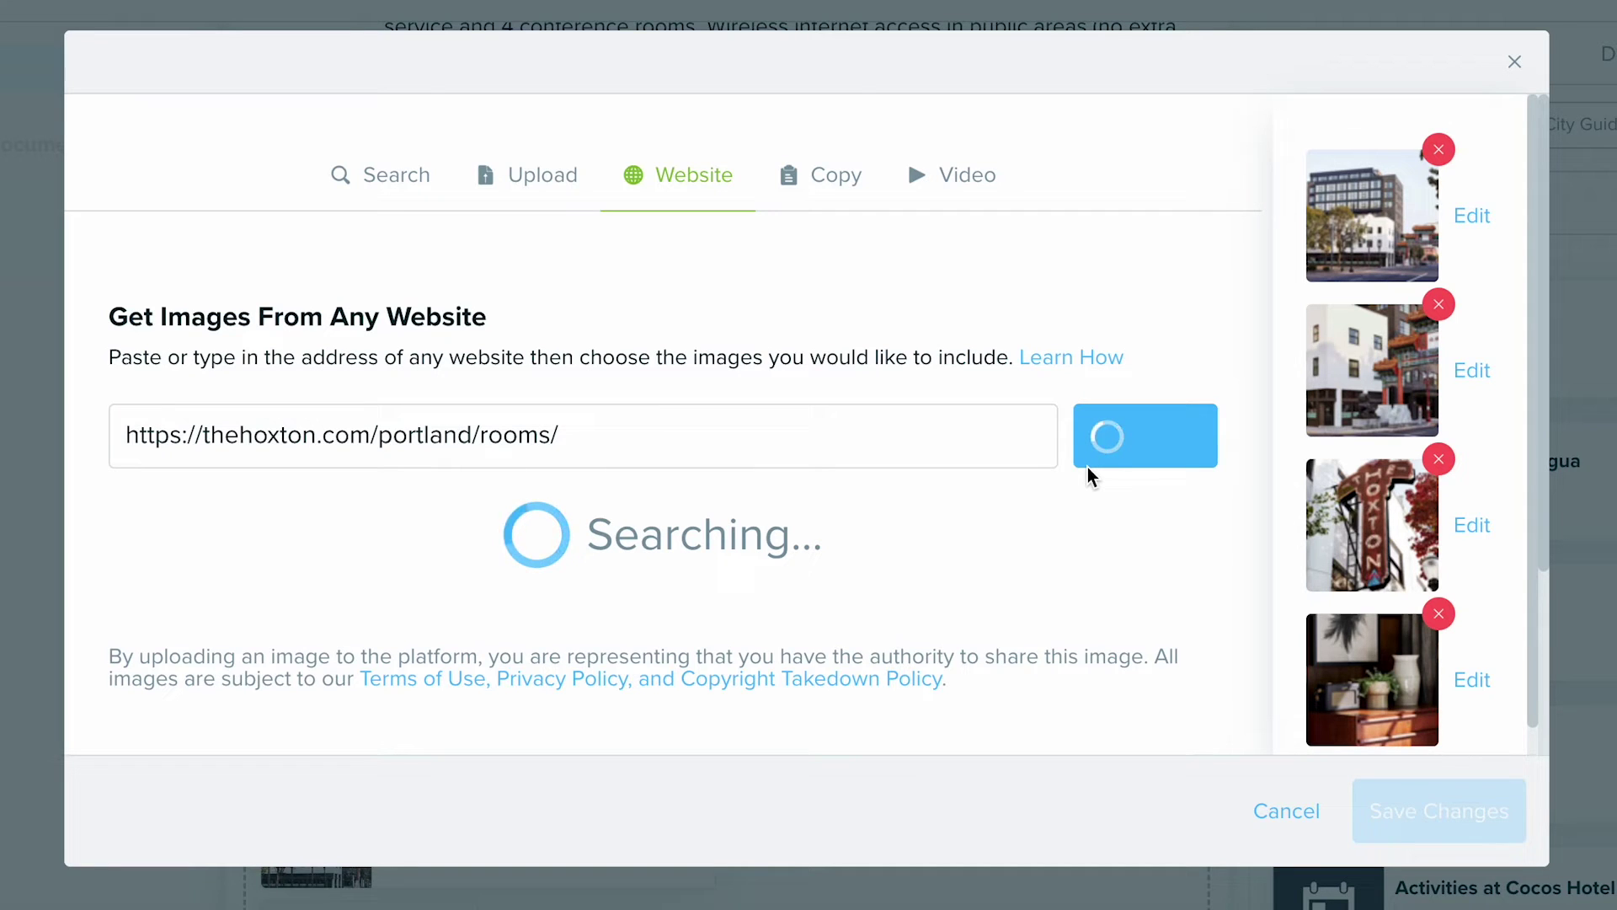
Select the kitchen-and-bar image and save the photo changes
scroll(900, 446, down, 2)
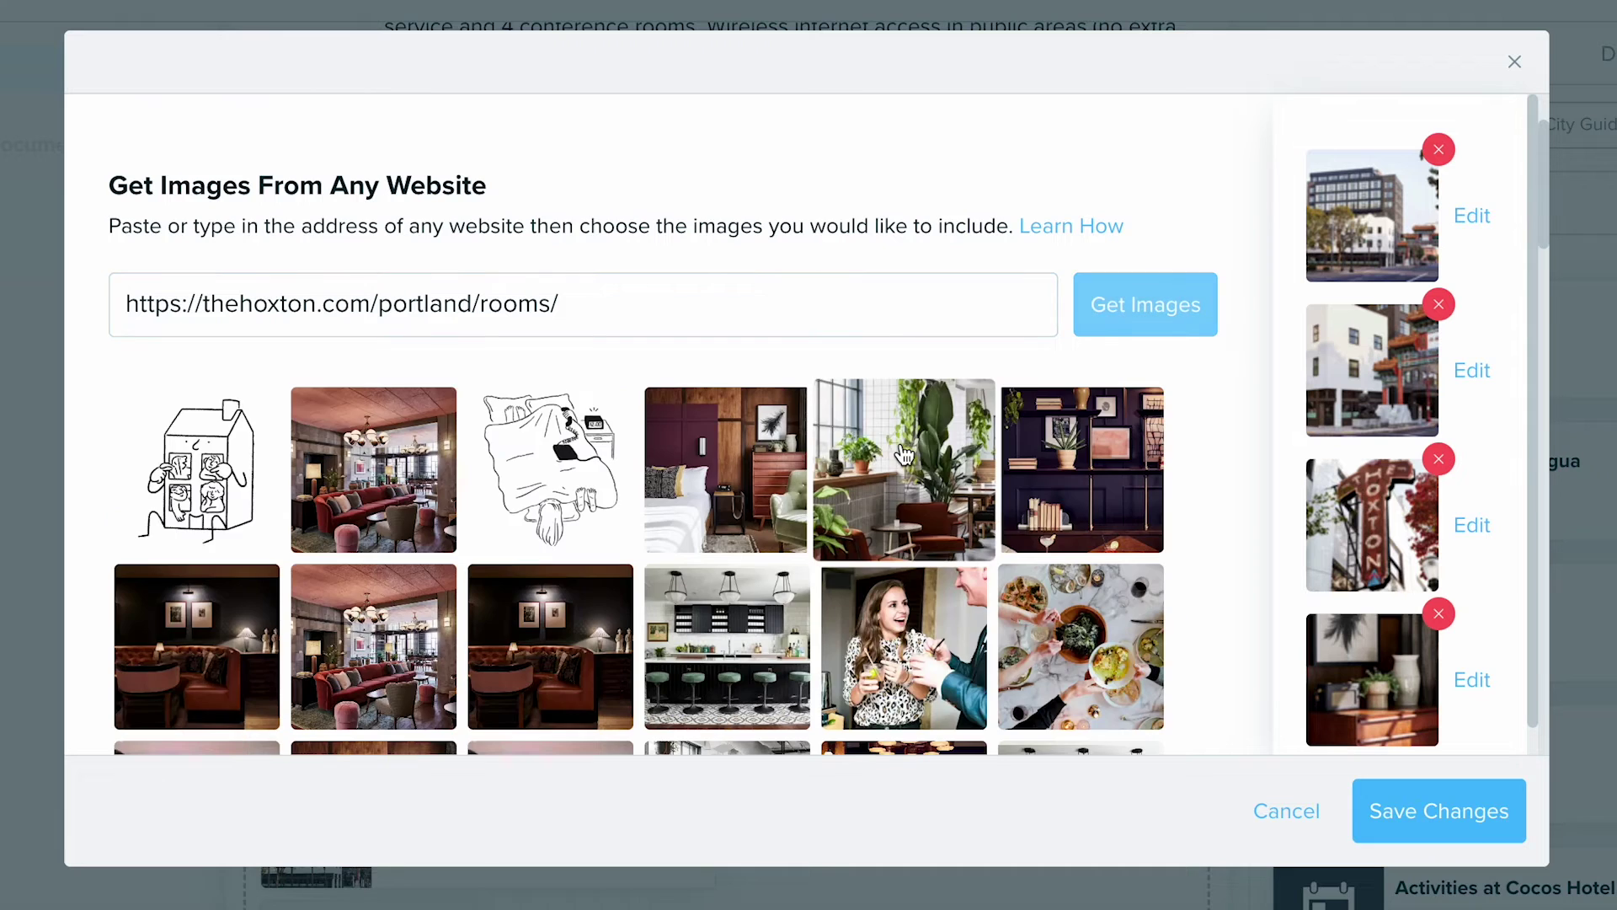
scroll(904, 455, down, 5)
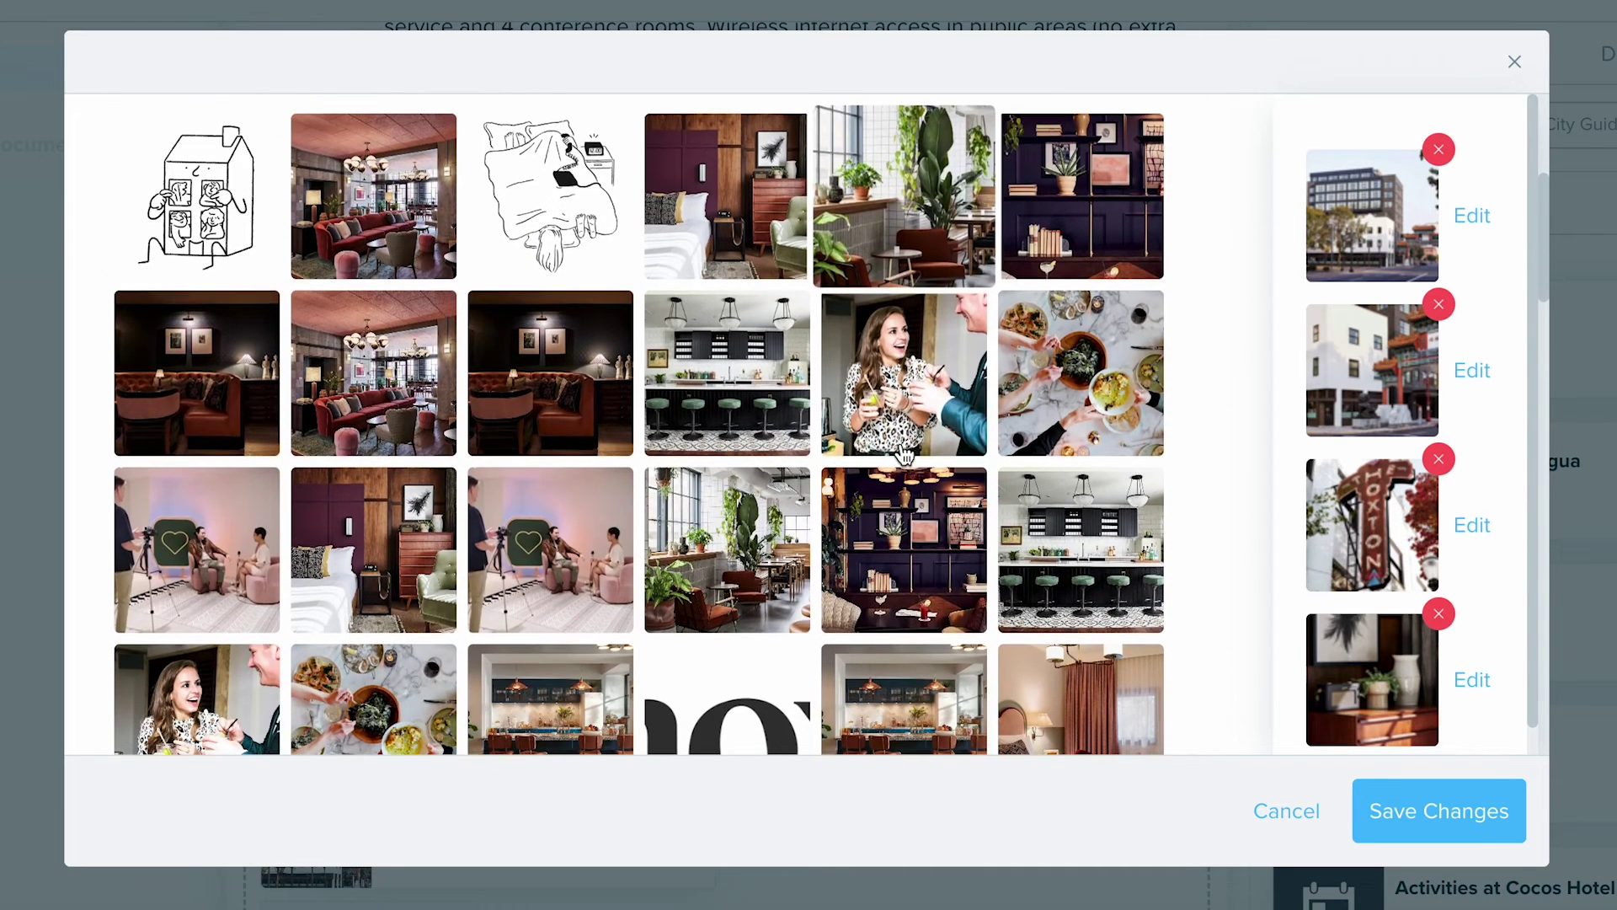
click(763, 406)
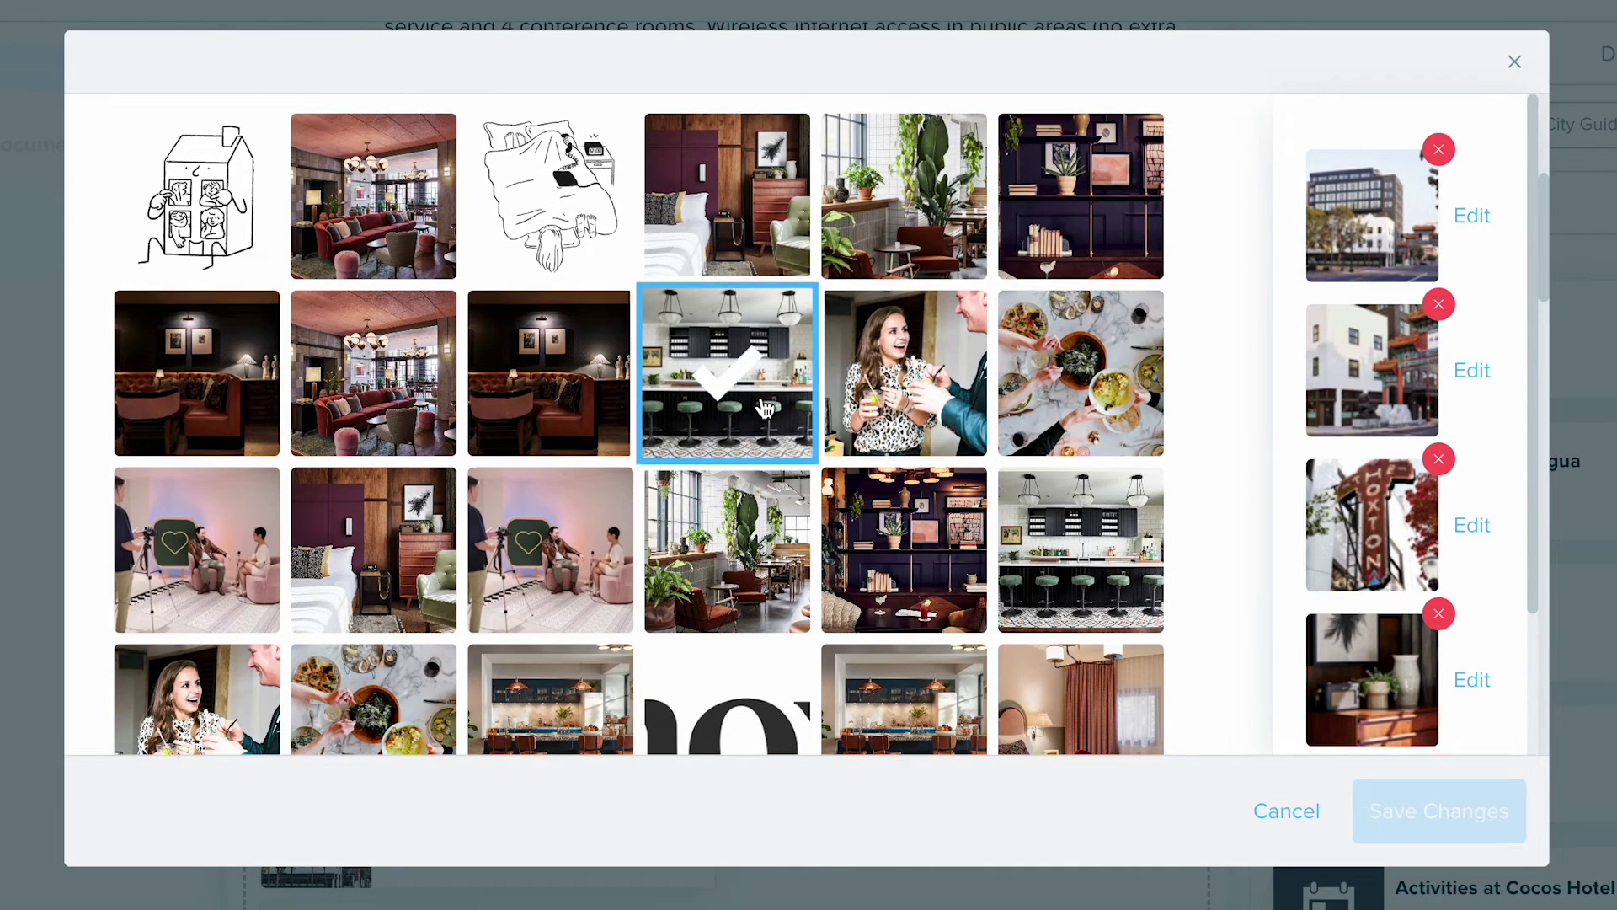
scroll(763, 408, up, 5)
click(819, 191)
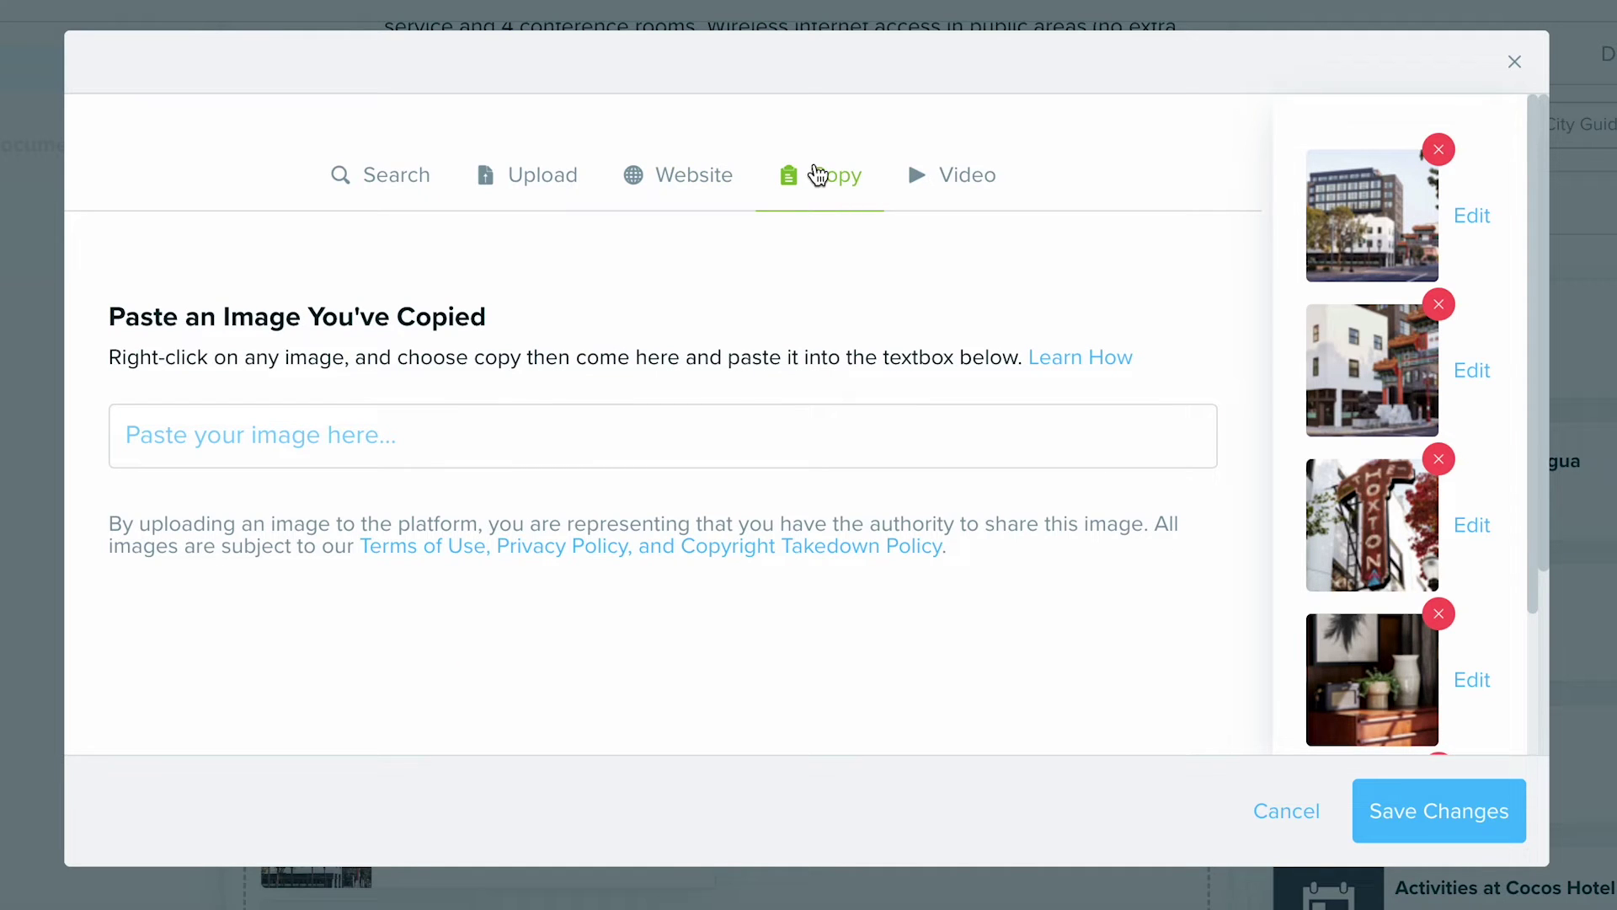
click(938, 184)
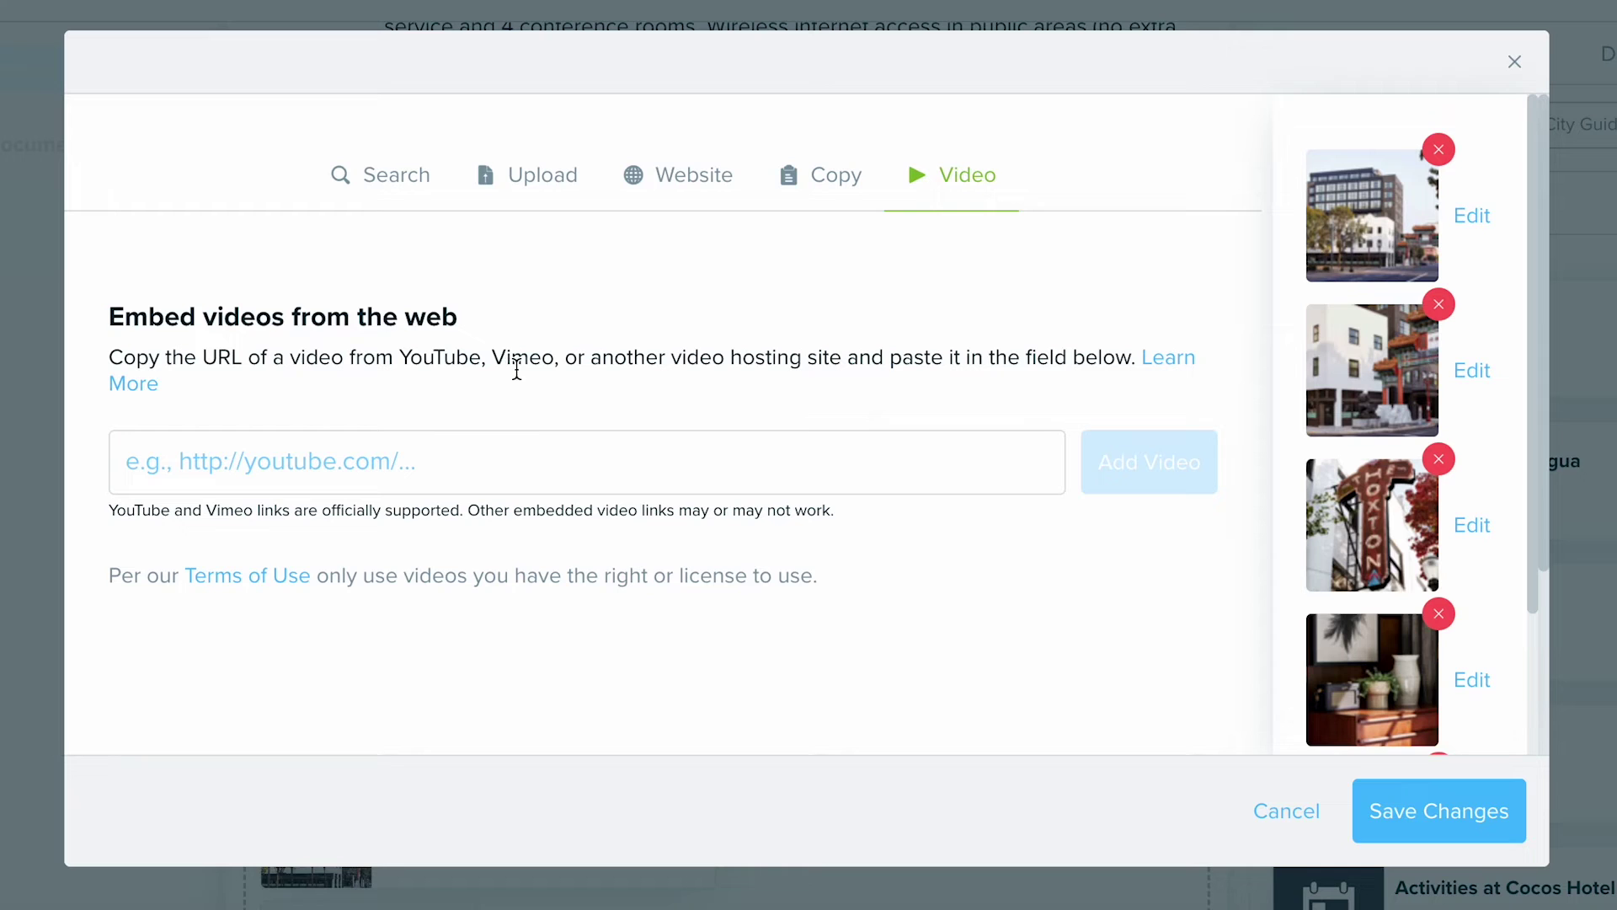
click(317, 454)
scroll(1348, 527, down, 2)
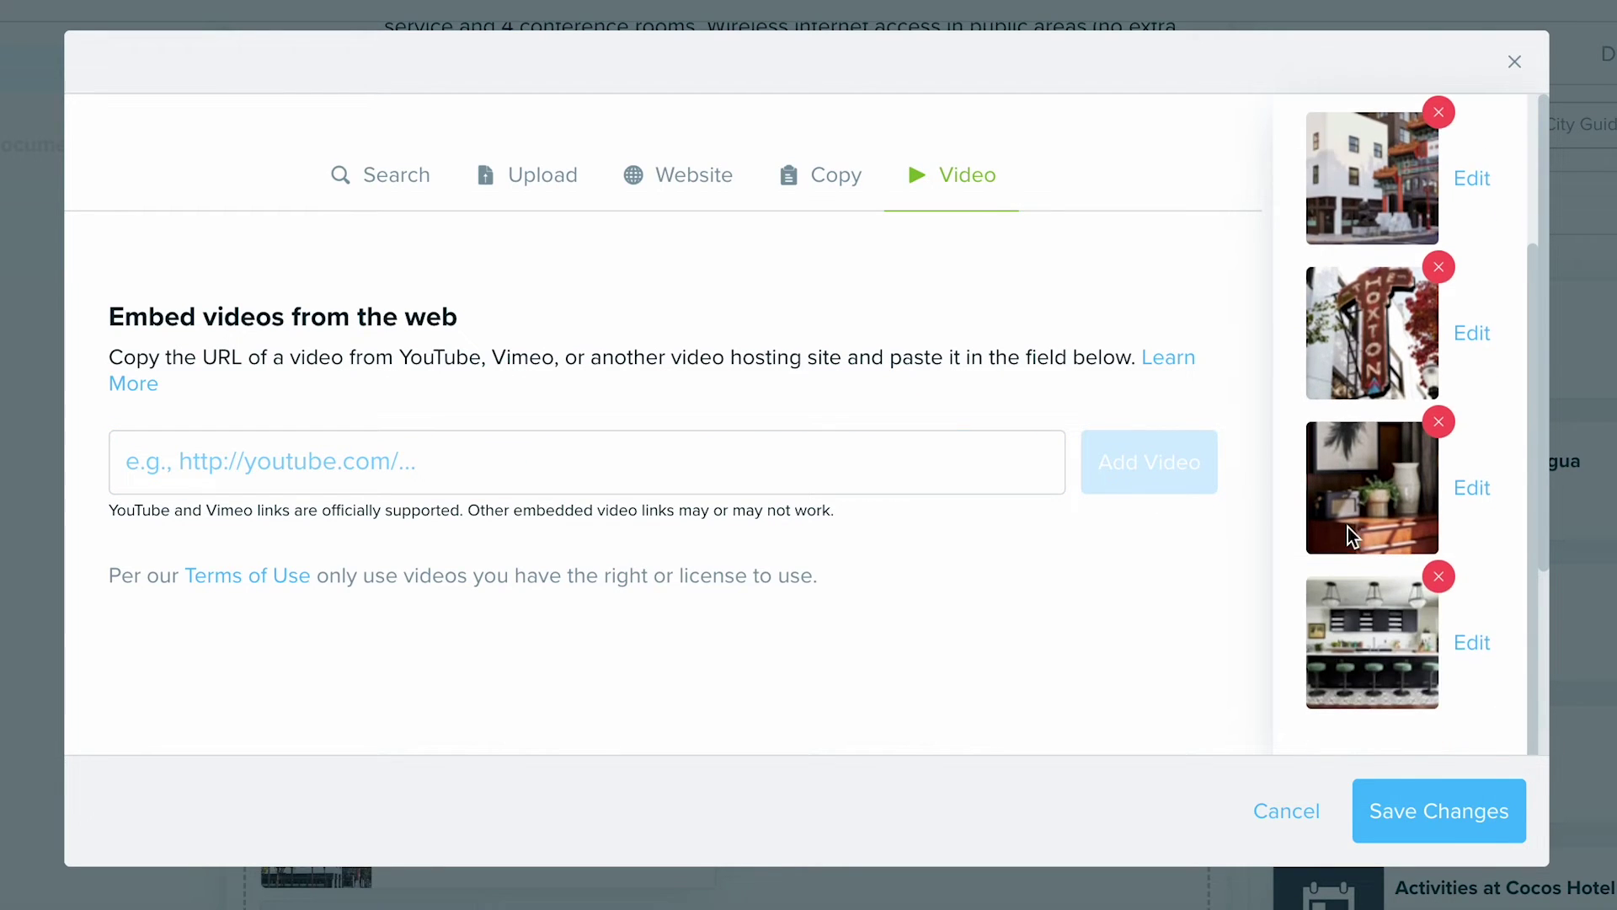
click(1462, 810)
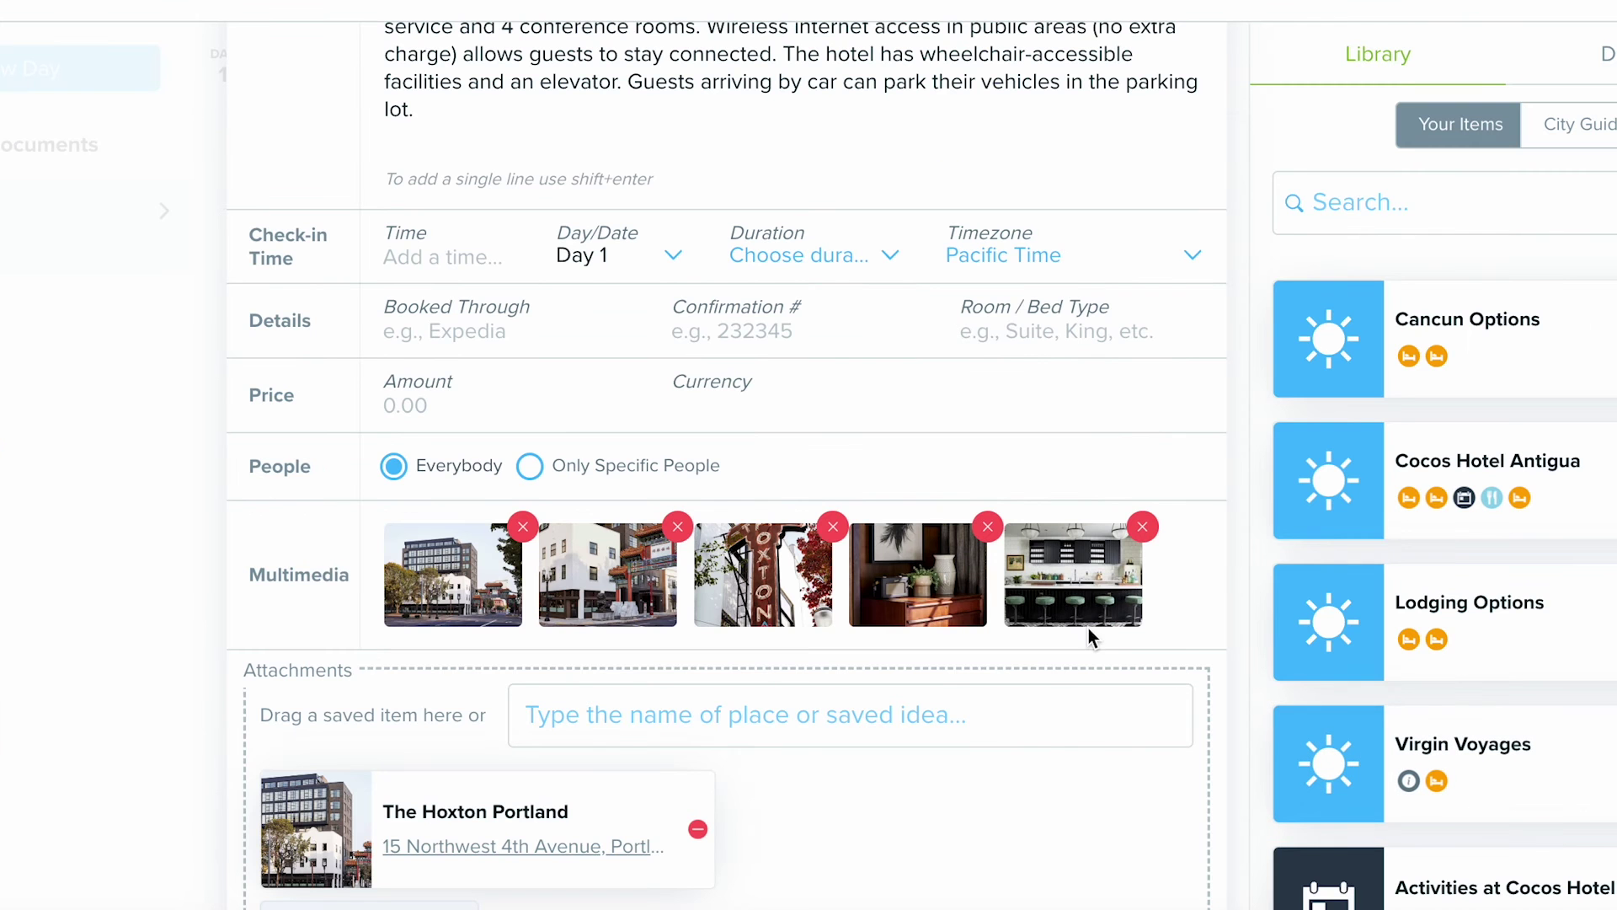
Drag the kitchen-and-bar photo into second position and finish editing the event
mouse_move(1084, 583)
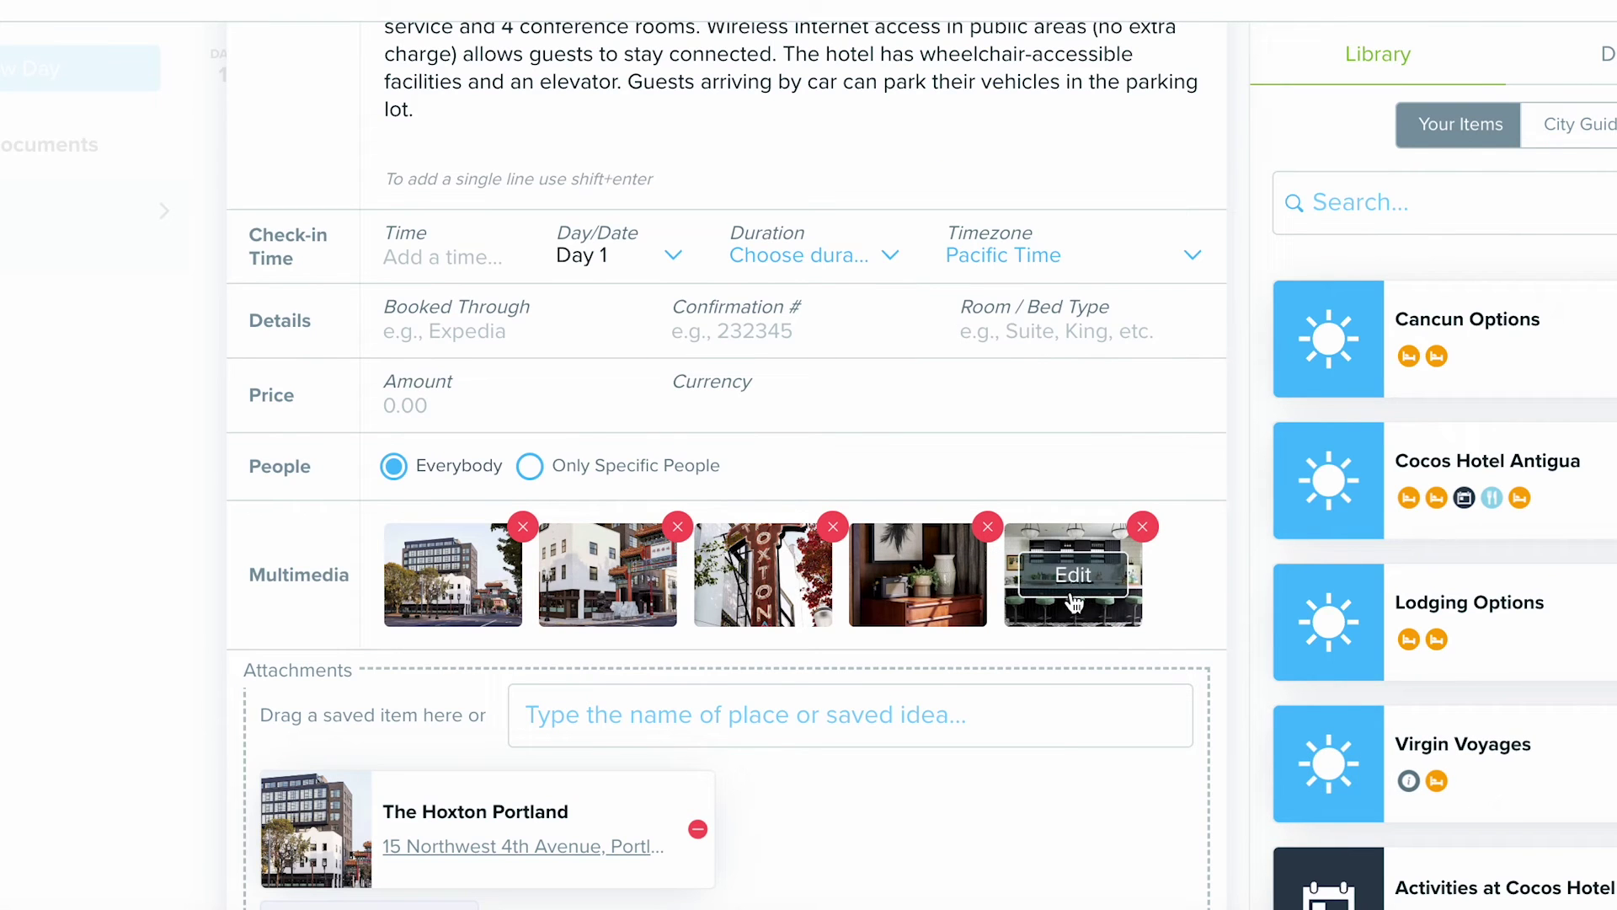
click(1142, 527)
drag(934, 603, 539, 590)
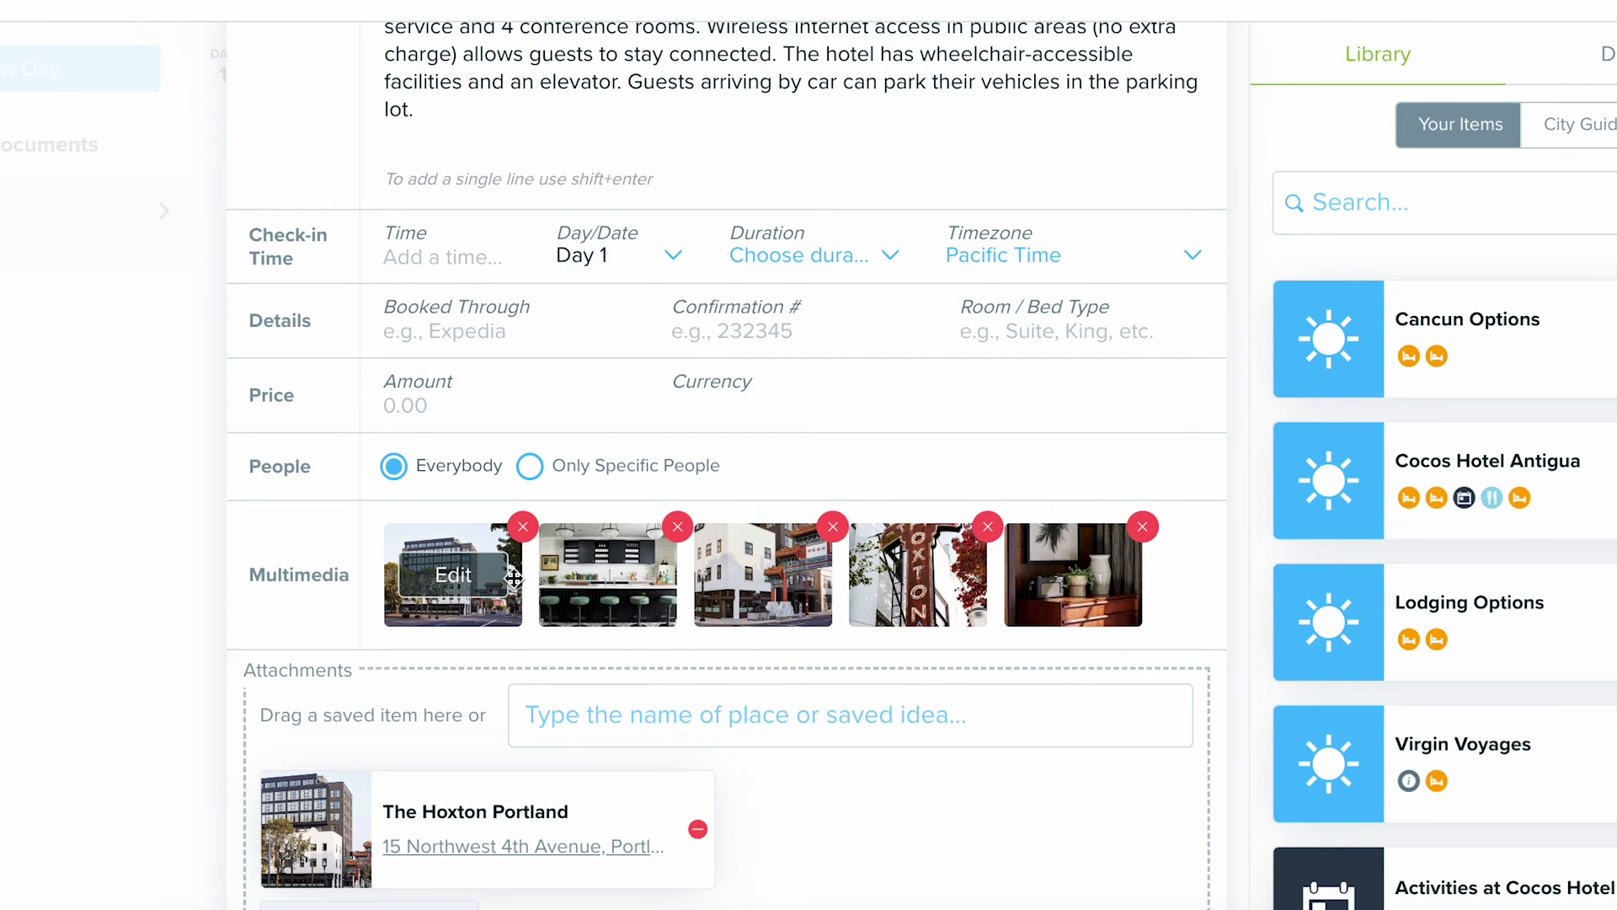
scroll(1069, 730, down, 3)
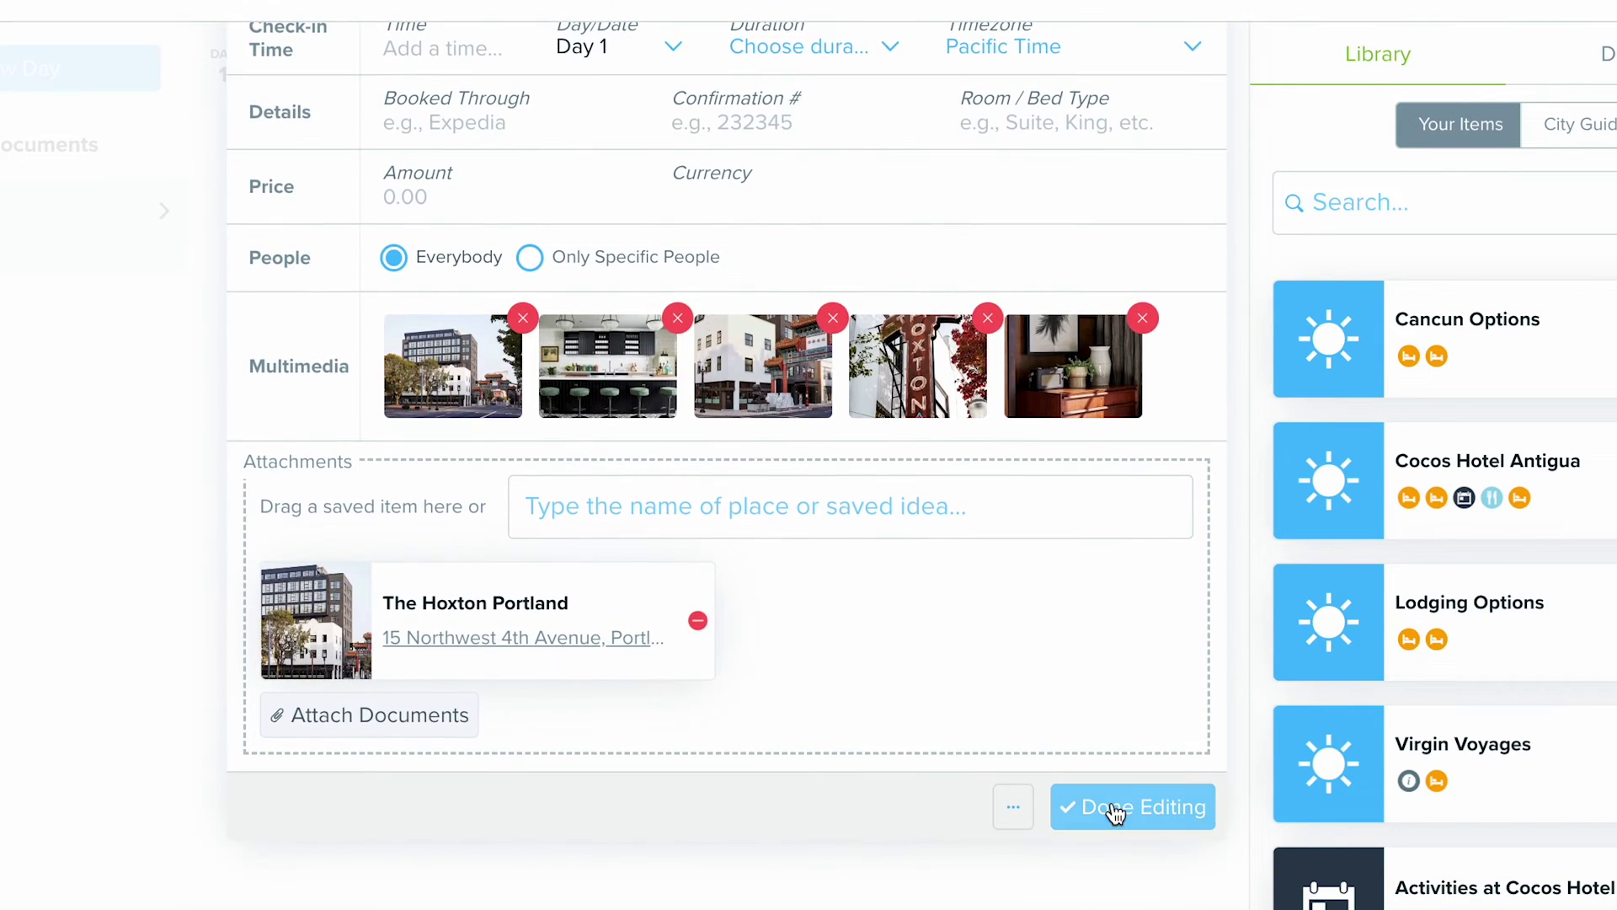
click(1116, 810)
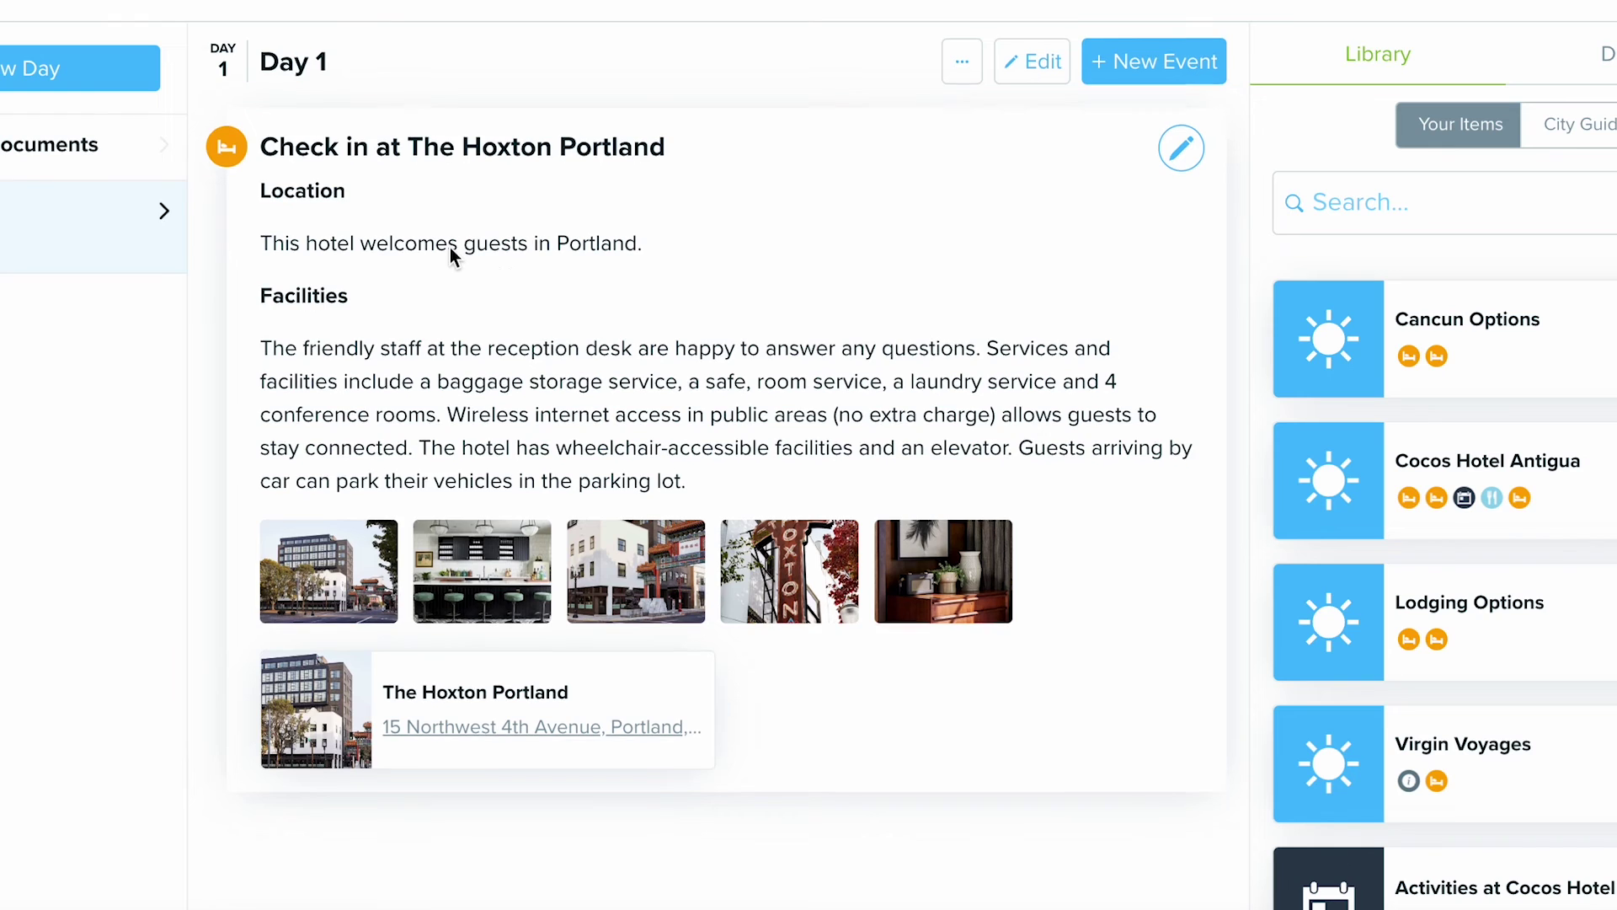
scroll(450, 253, up, 1)
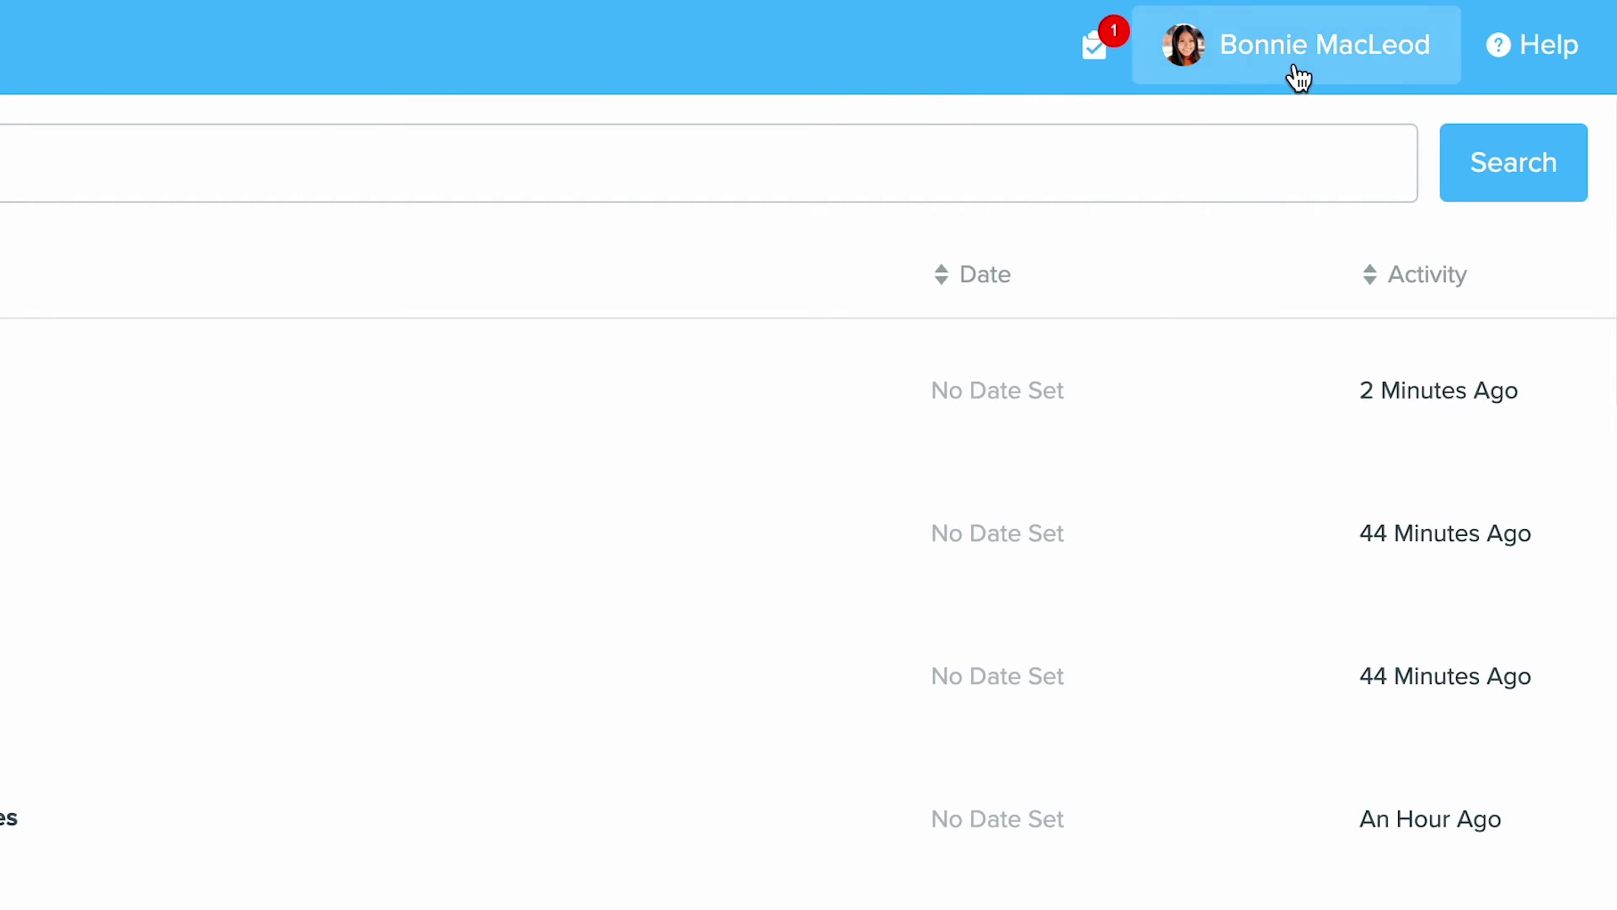
Go to Account > Linked Accounts and scroll the Suppliers list of SELECT, Viator and Virtuoso
click(1266, 67)
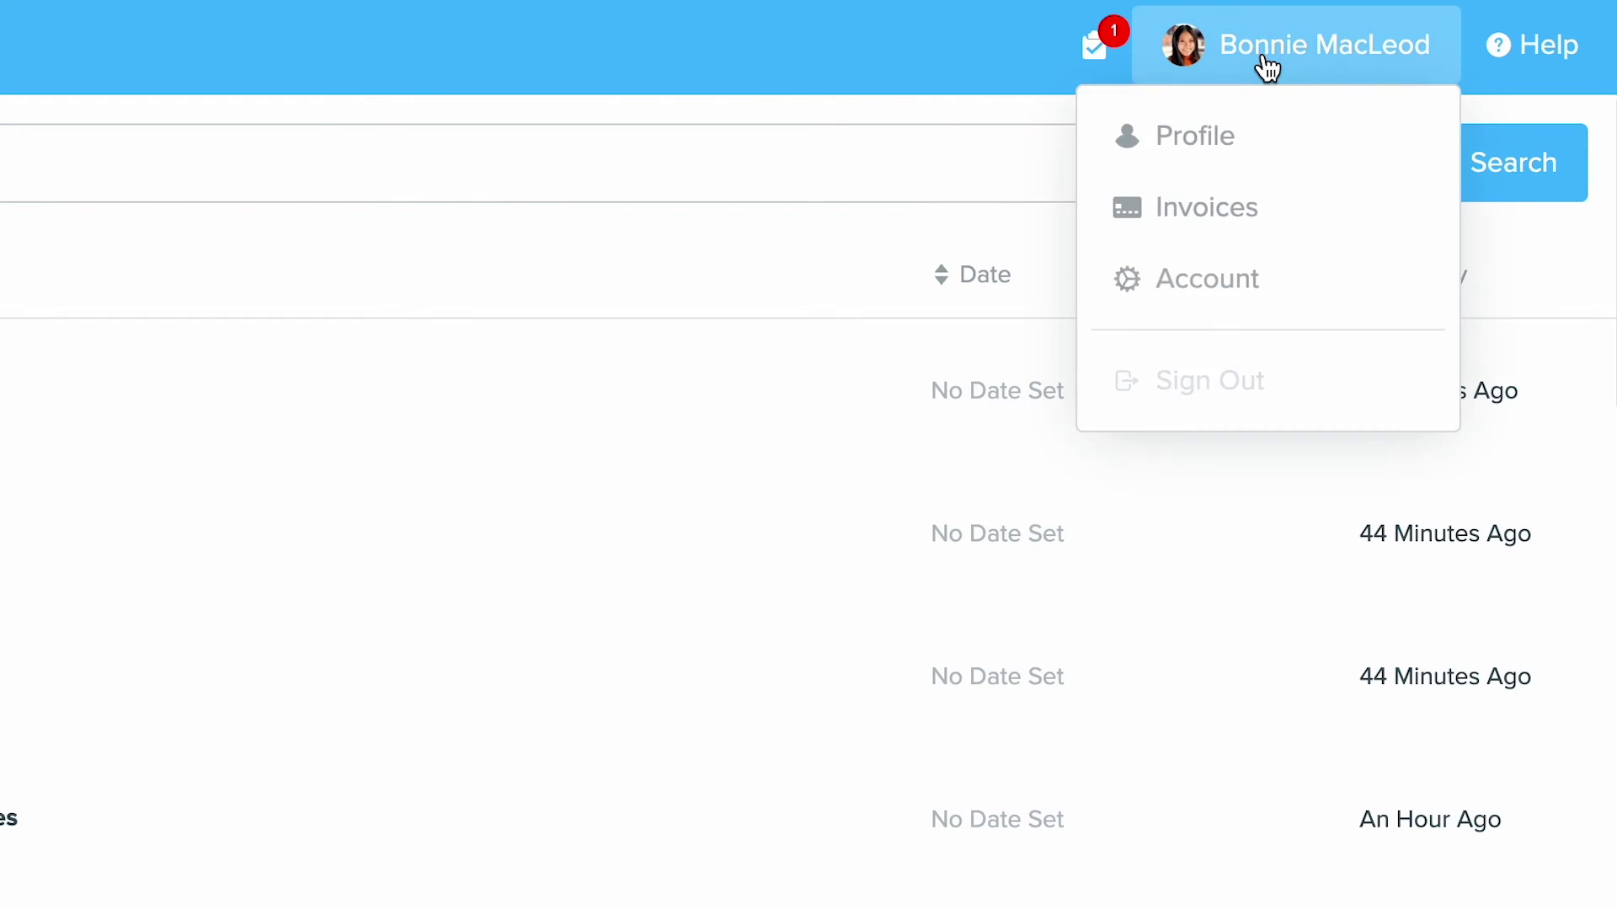
click(1263, 289)
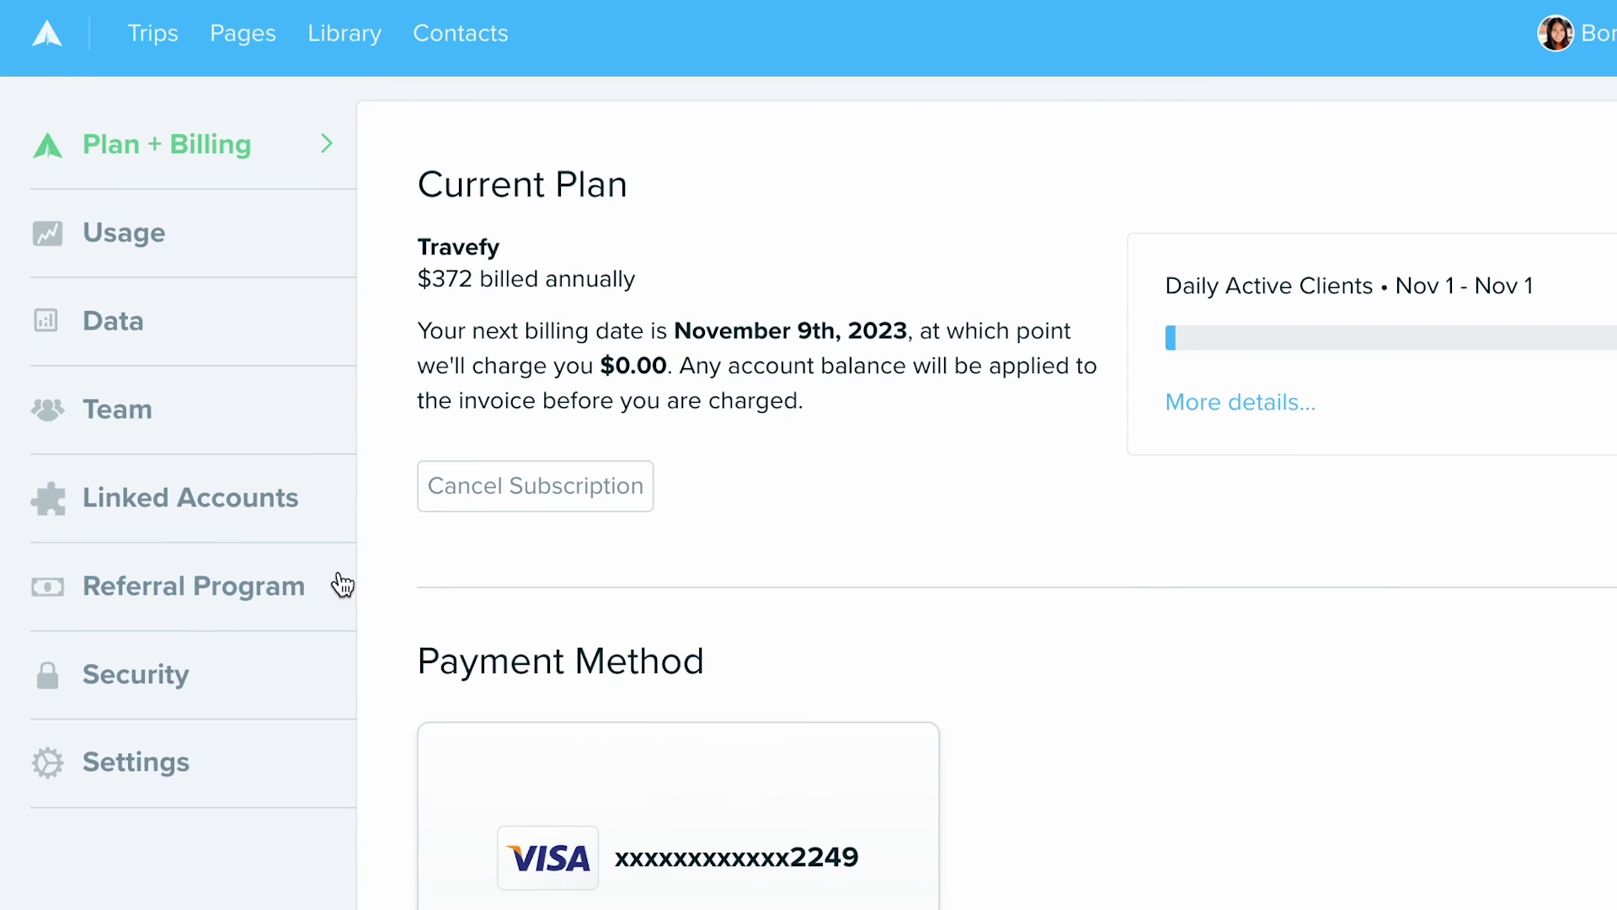
click(274, 511)
scroll(539, 594, down, 3)
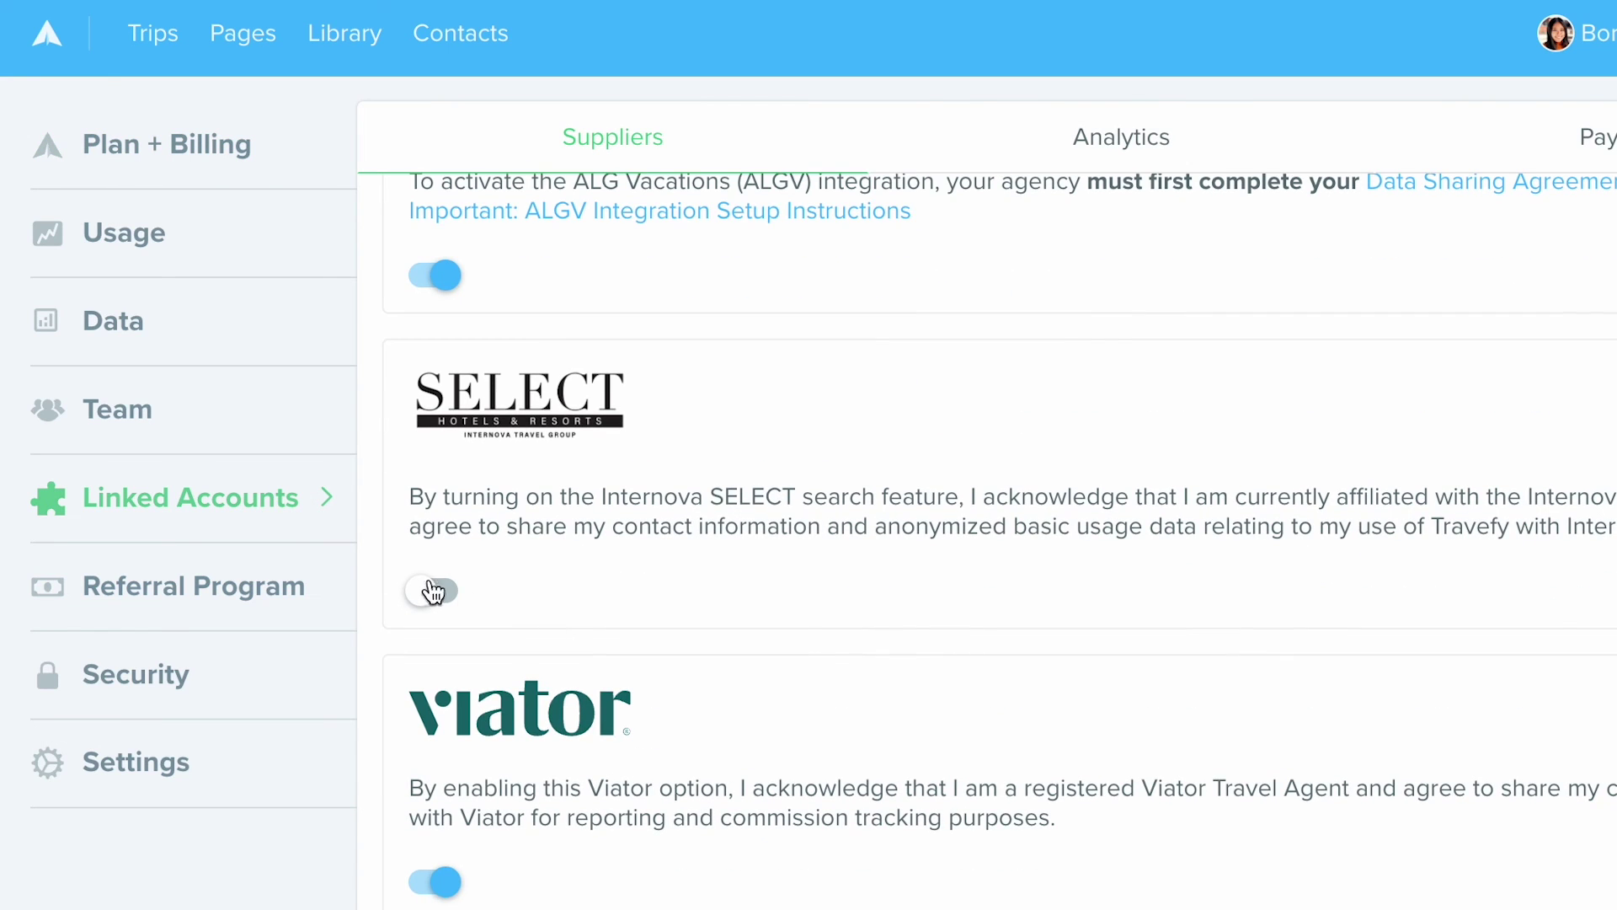
scroll(502, 586, down, 3)
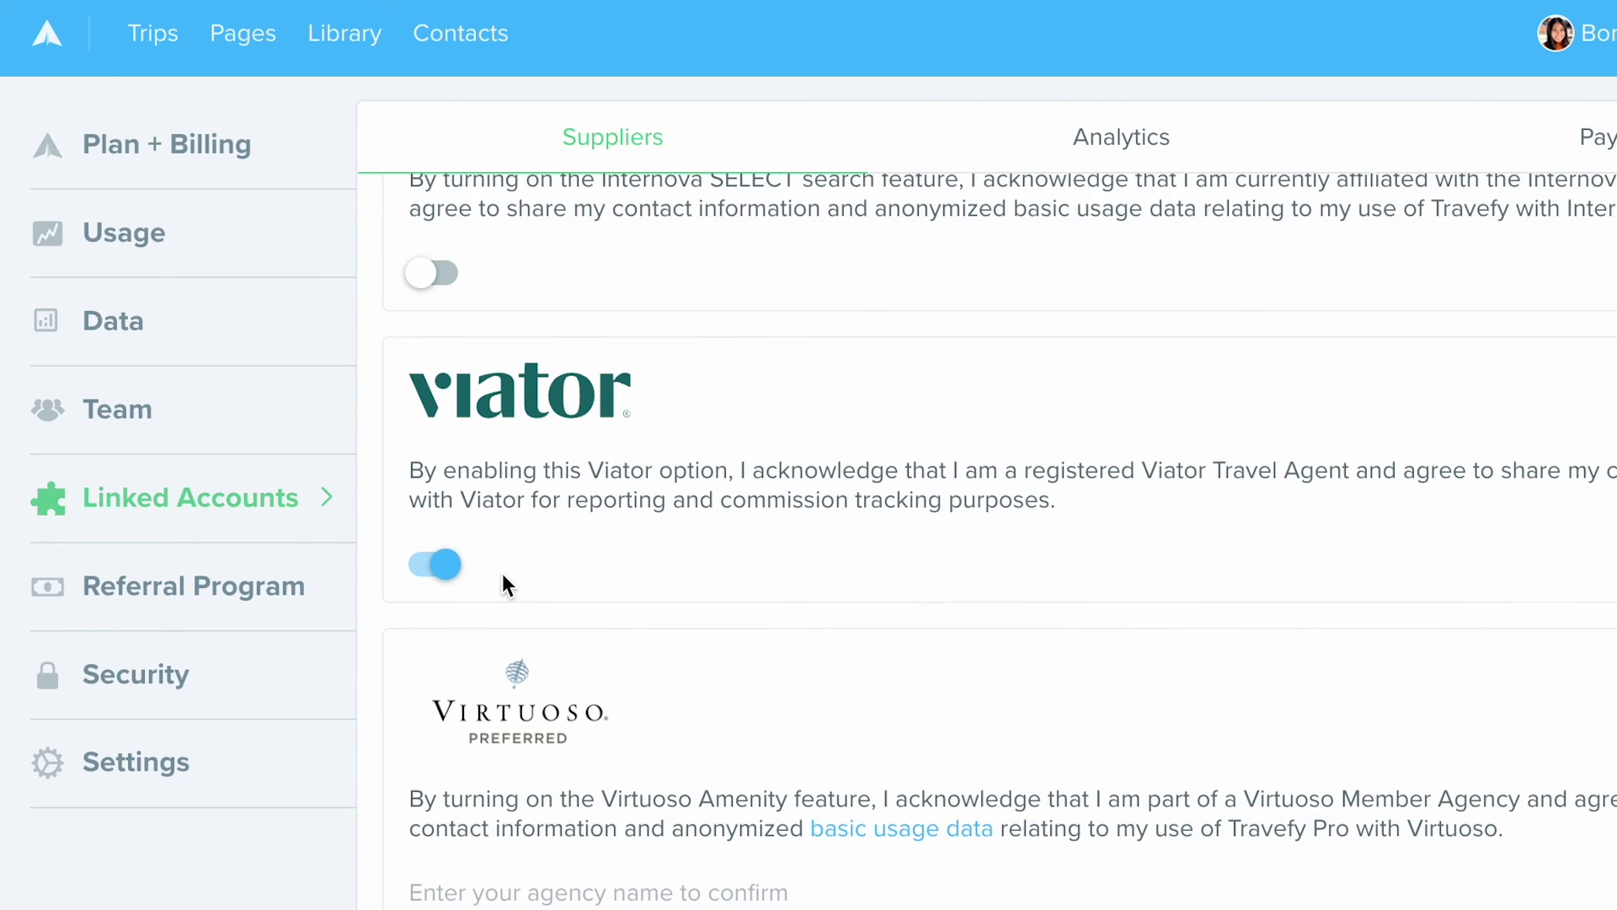
scroll(503, 585, down, 1)
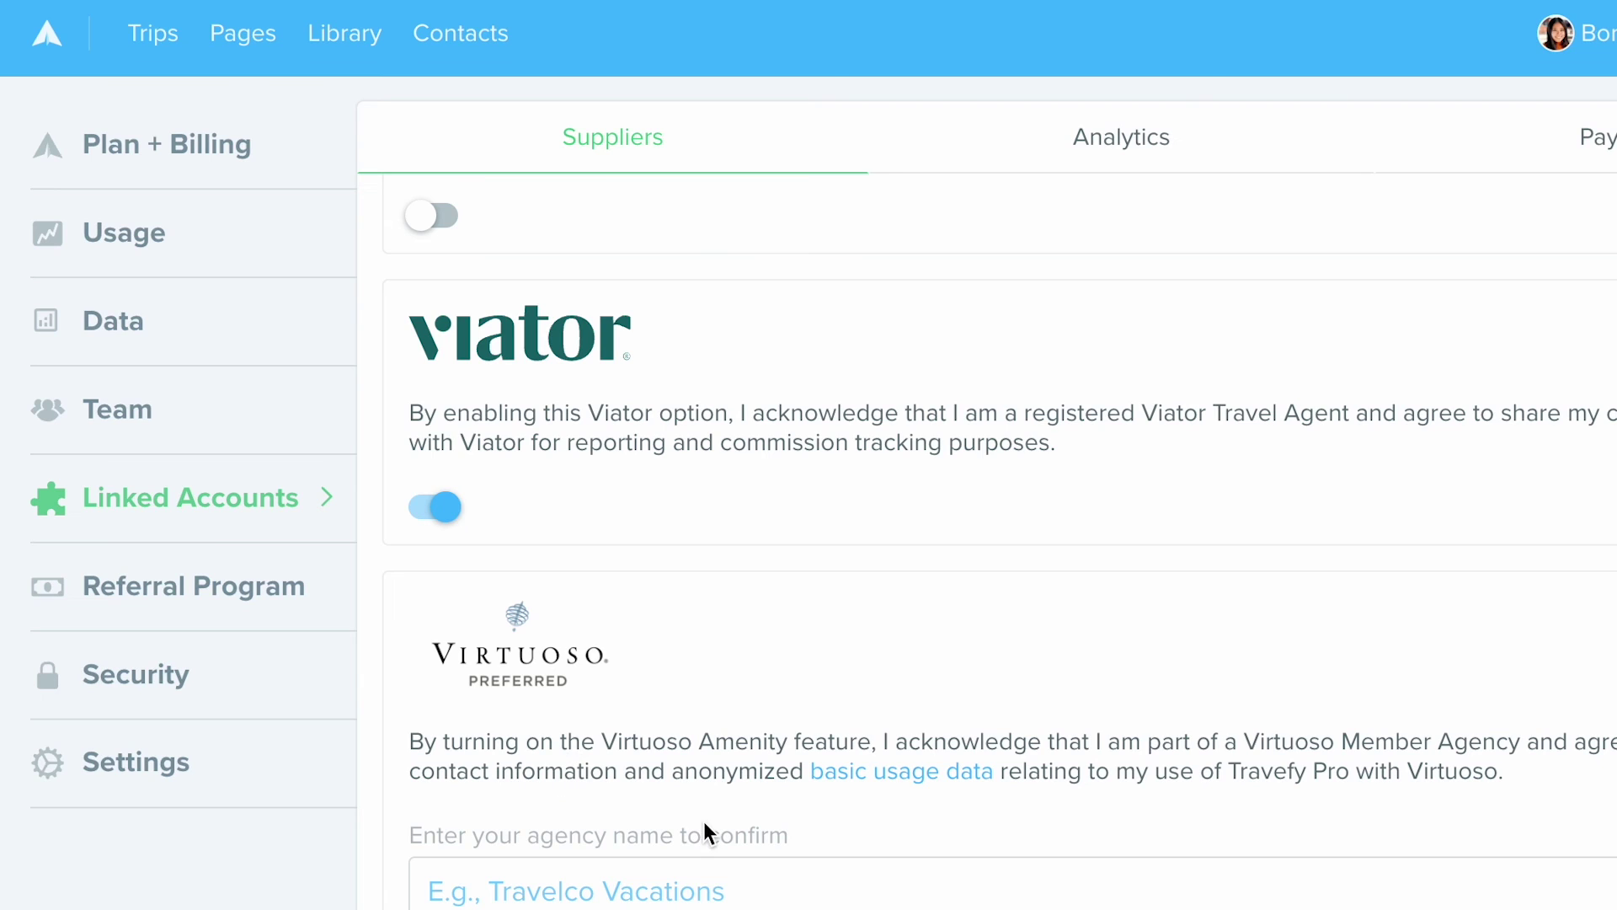